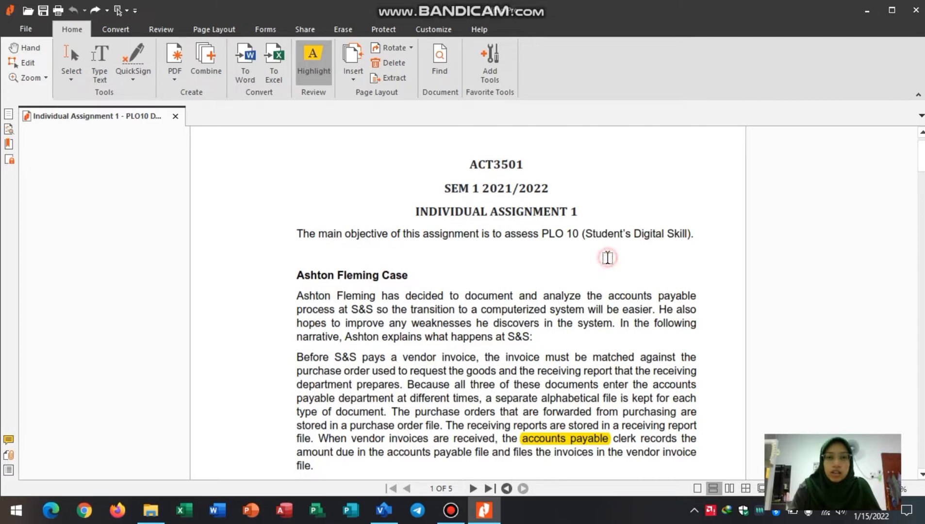
Read the assignment's case narrative on how S&S processes vendor invoices and which roles handle accounts payable
scroll(607, 258, down, 2)
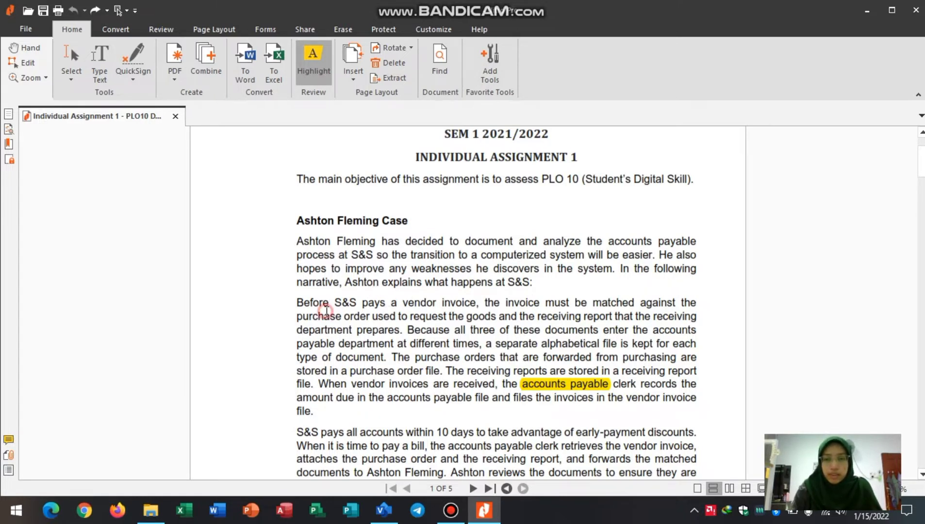
scroll(327, 312, down, 1)
scroll(327, 313, down, 1)
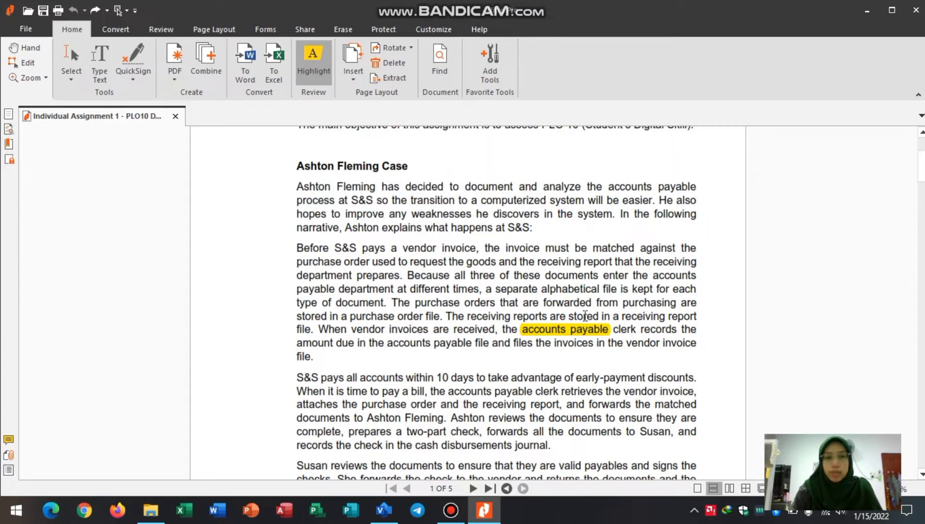
scroll(569, 356, down, 3)
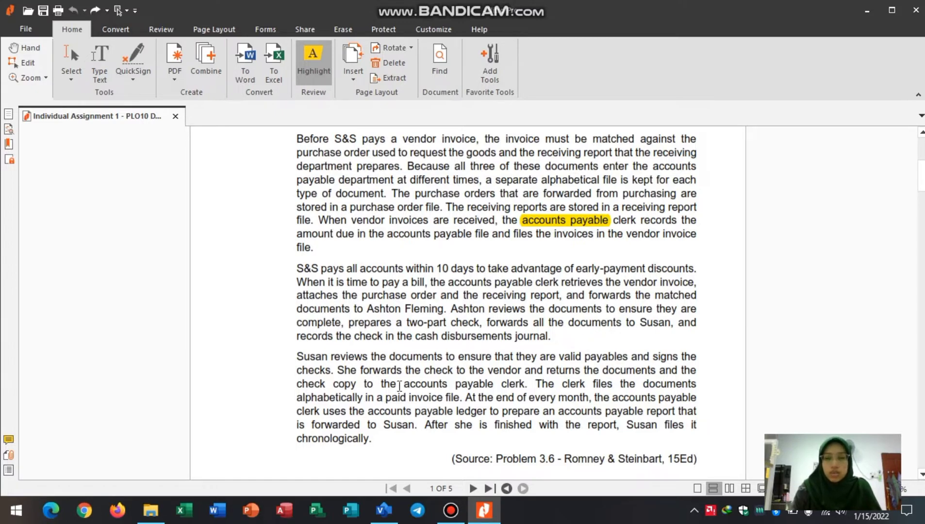
scroll(617, 312, up, 3)
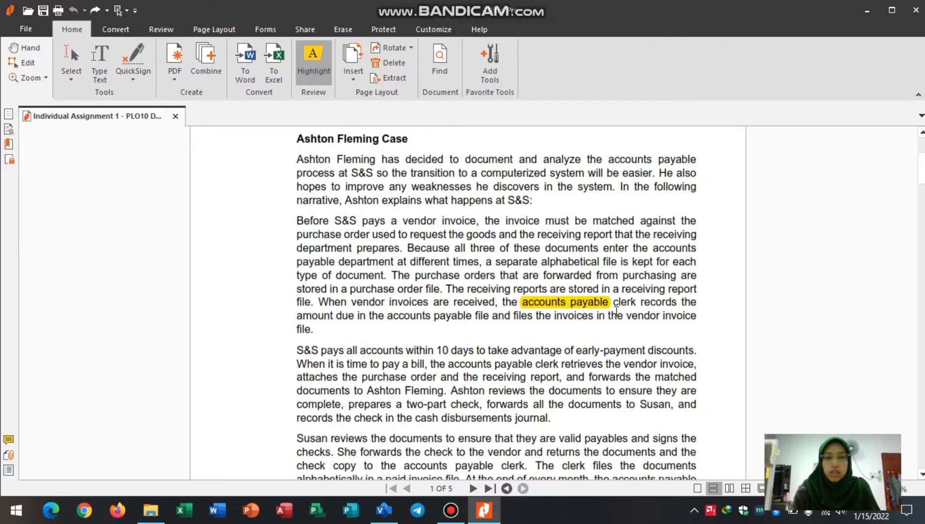
Switch to the Visio drawing and title the cross-functional flowchart "S&S Accounts Payable"
mouse_move(385, 520)
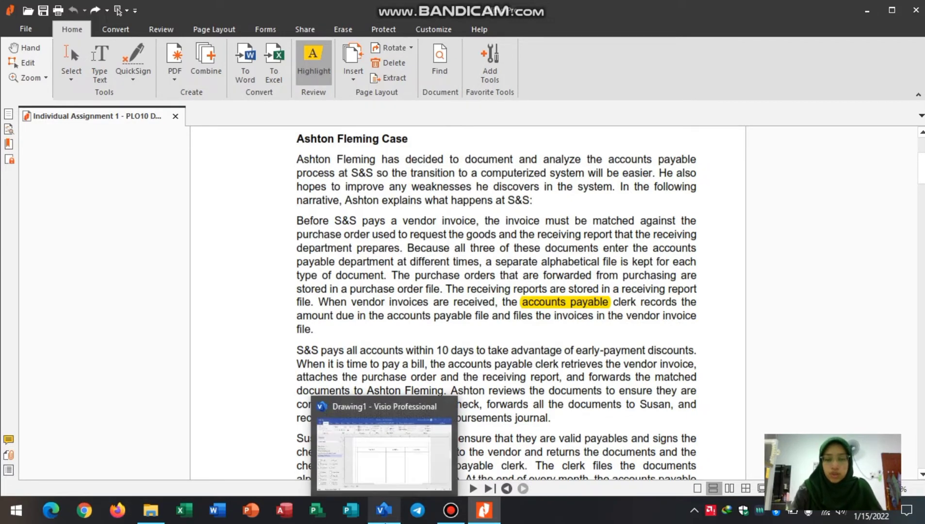
click(411, 466)
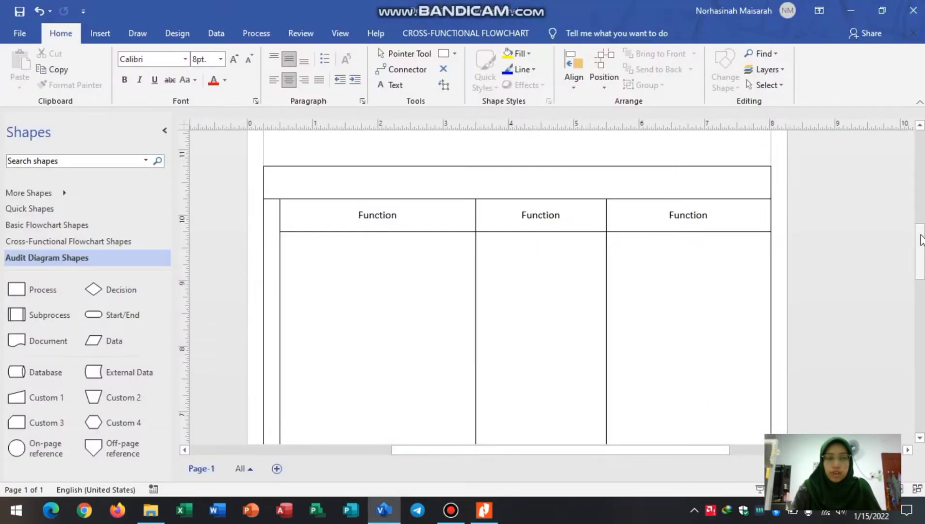
scroll(921, 238, up, 1)
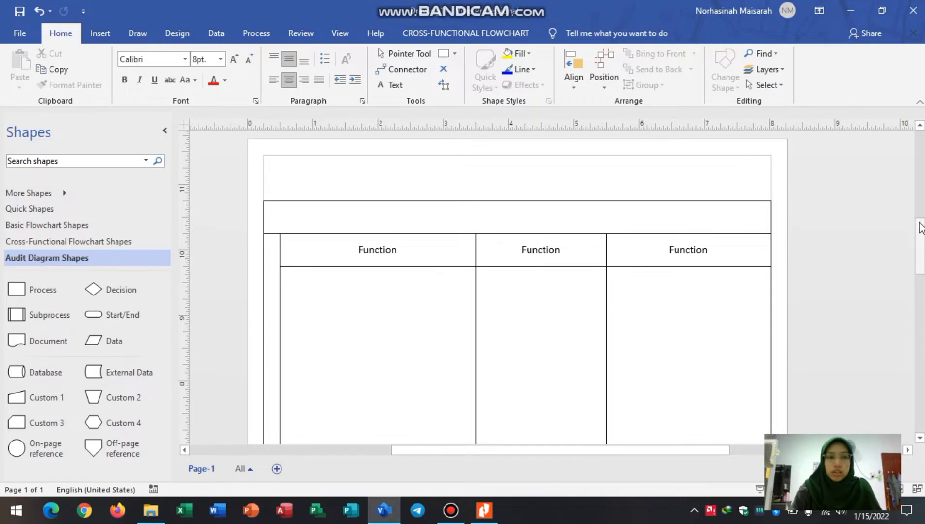
scroll(922, 232, down, 1)
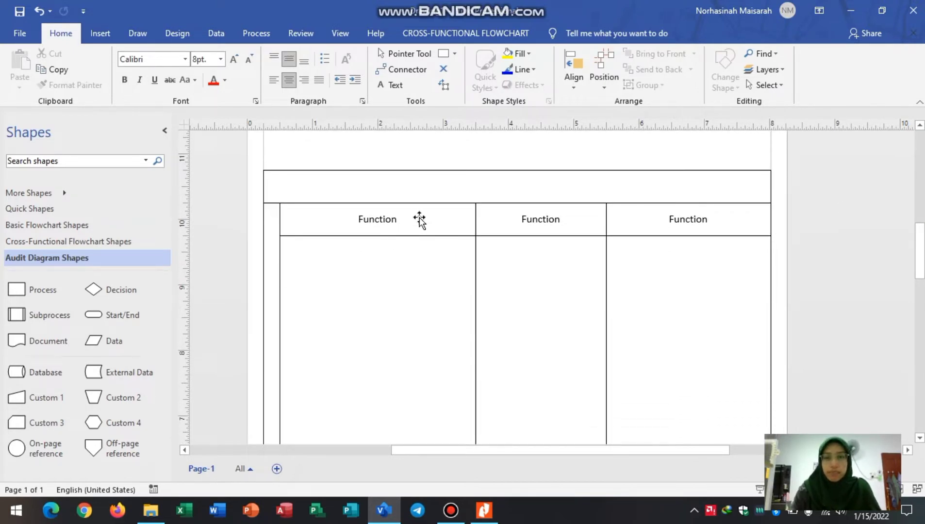
double_click(436, 190)
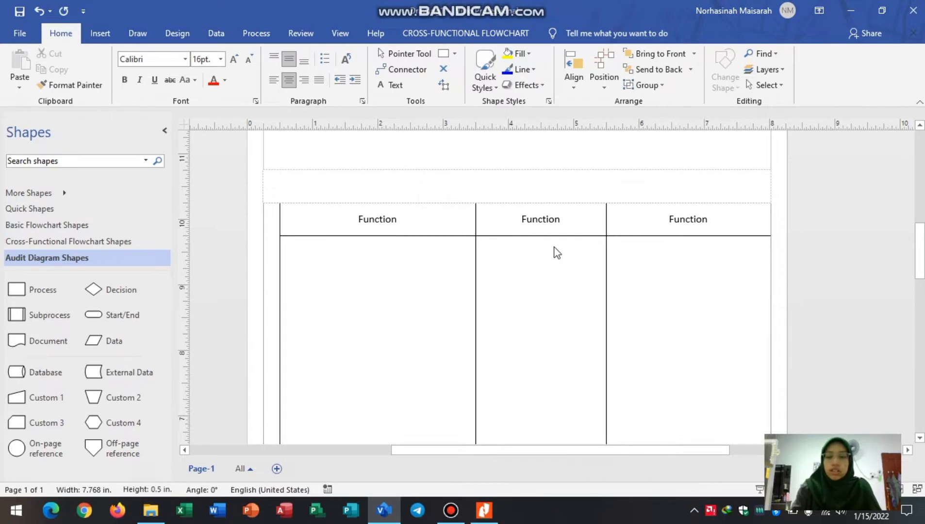
text(S)
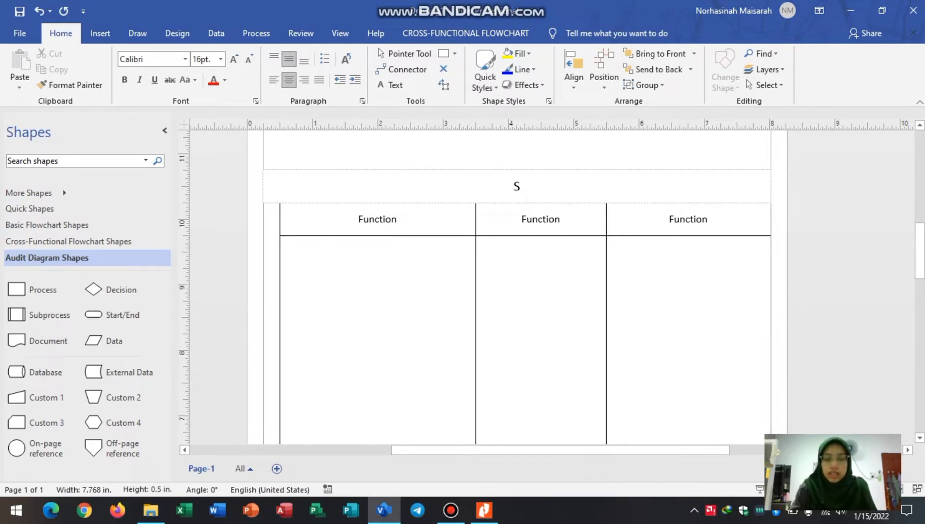
key(BackSpace)
text(S)
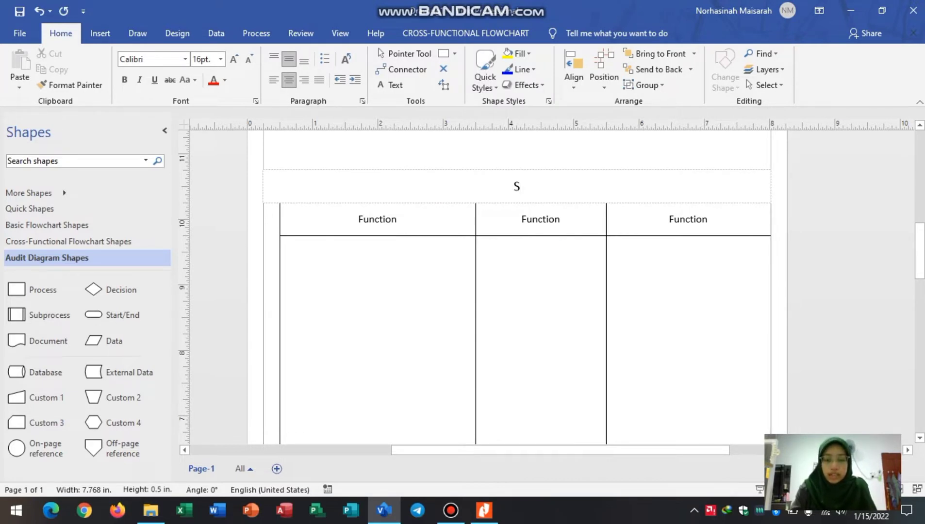
text(7)
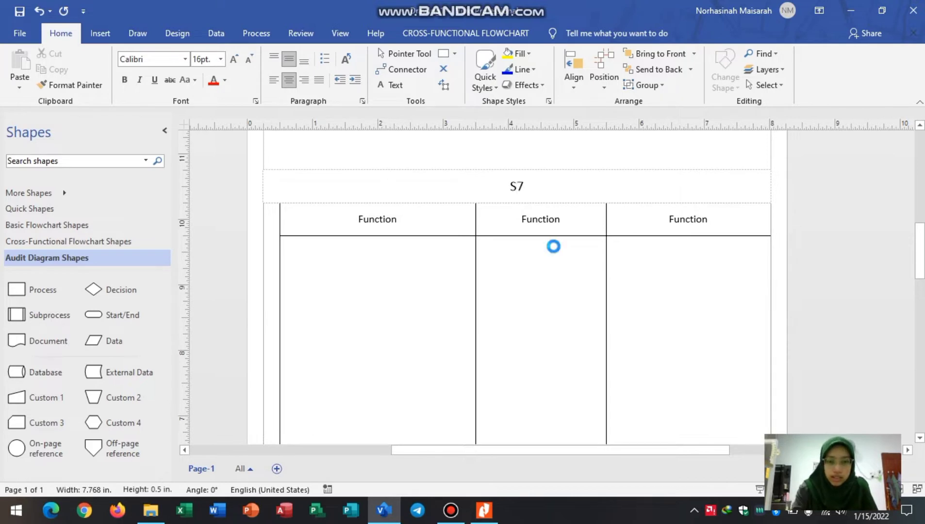
key(BackSpace)
text(&S )
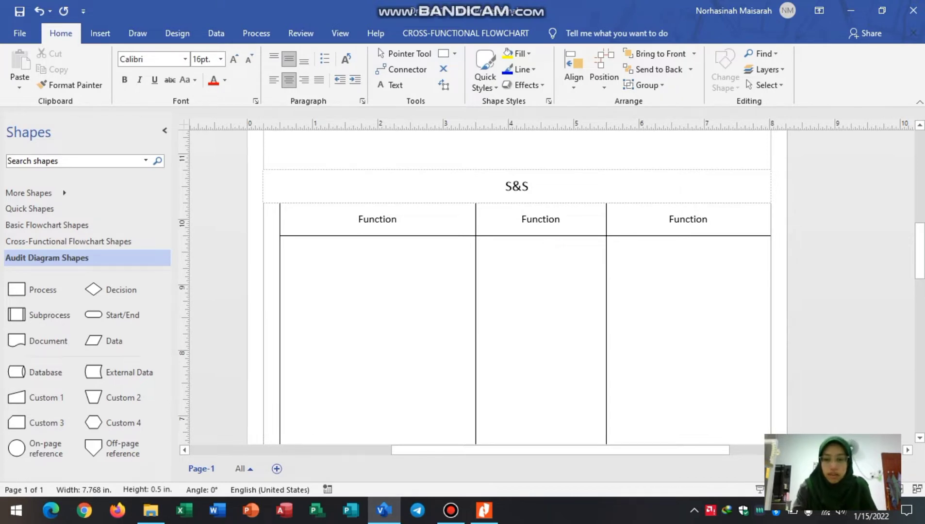
text(Accounts)
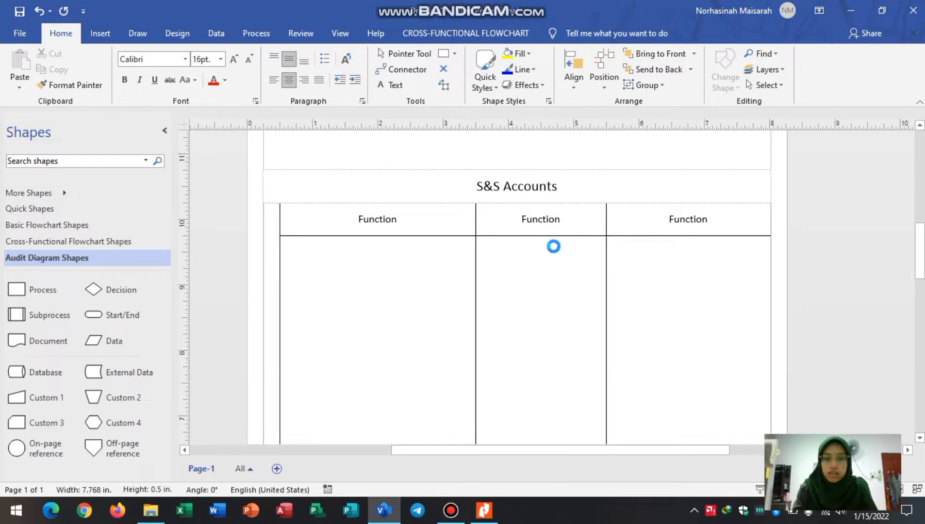
text( Payable)
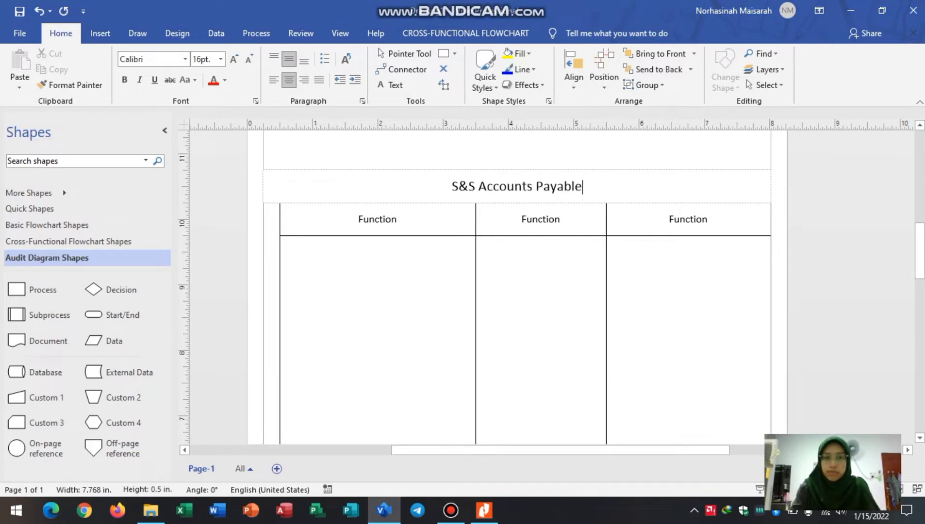
Rename the first swimlane of the flowchart "Accounts payable"
double_click(391, 217)
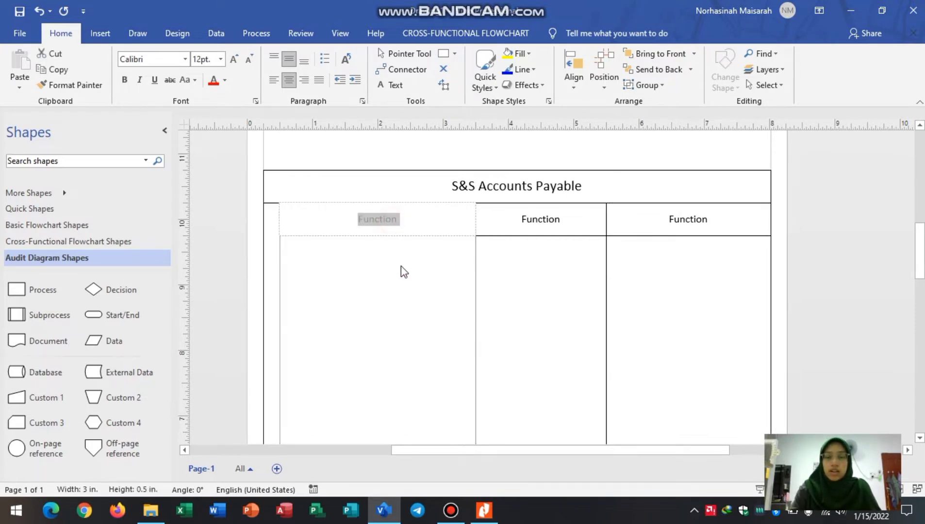
key(BackSpace)
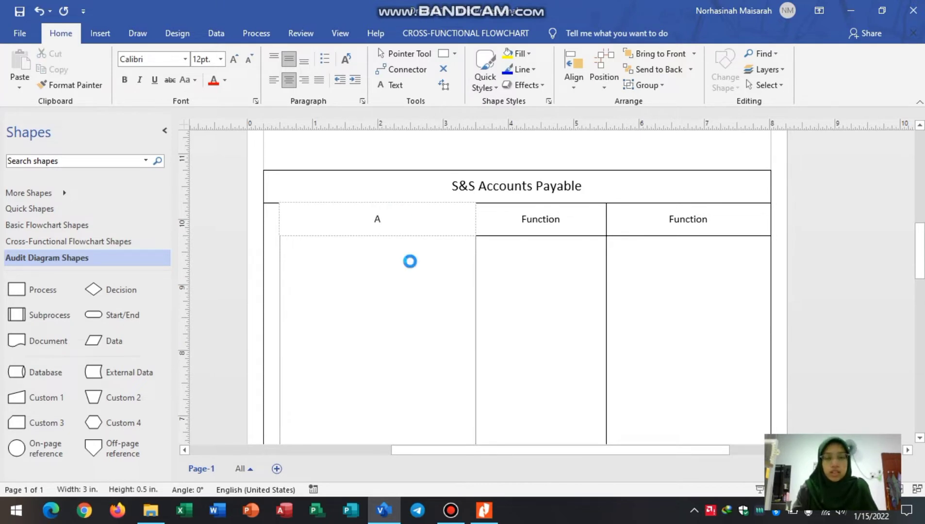
text(Accoun)
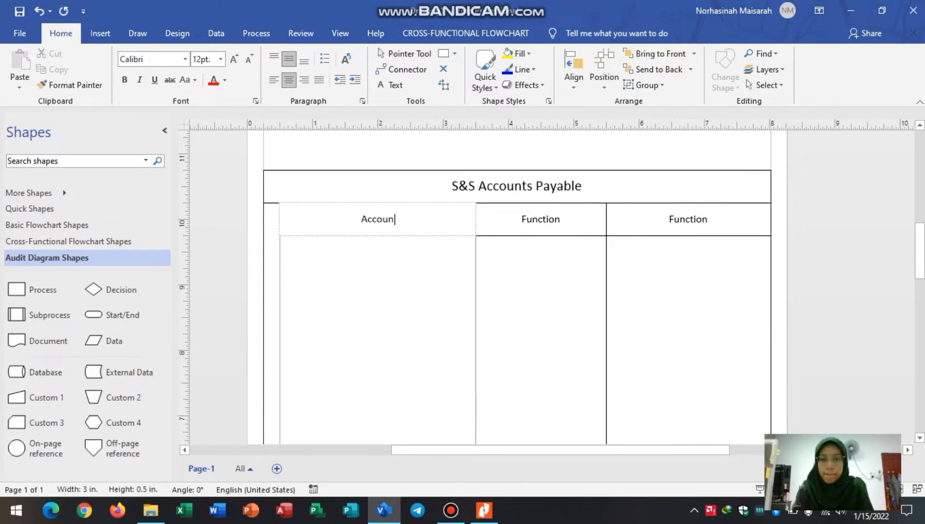
text(ts payable)
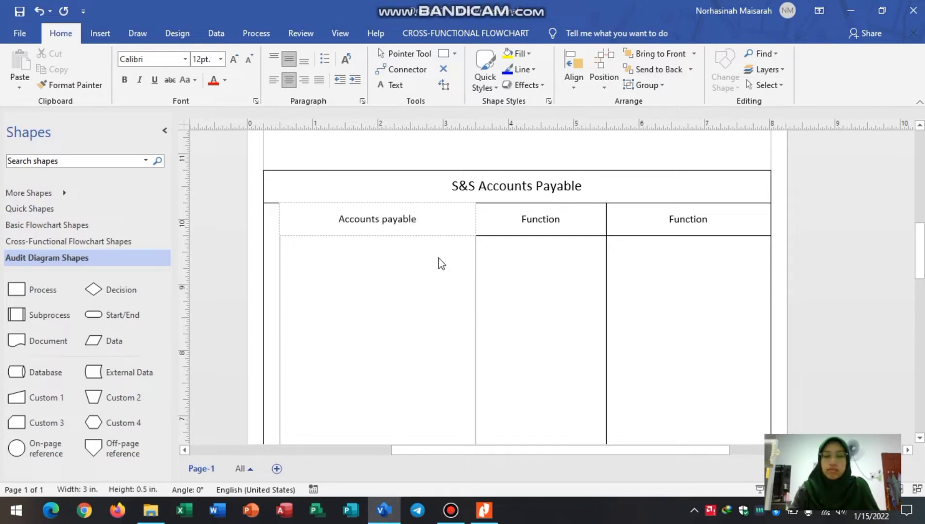
click(568, 270)
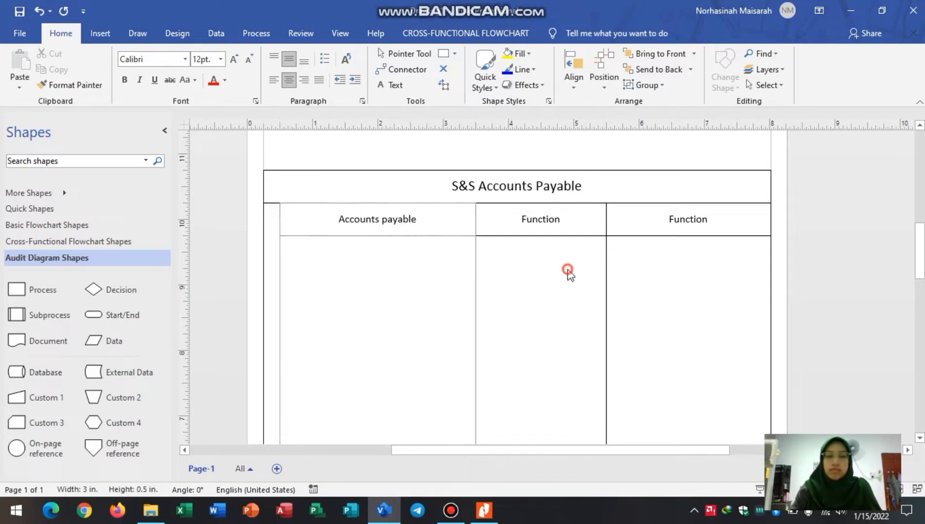
Rename the middle swimlane heading "Controller"
double_click(548, 229)
key(BackSpace)
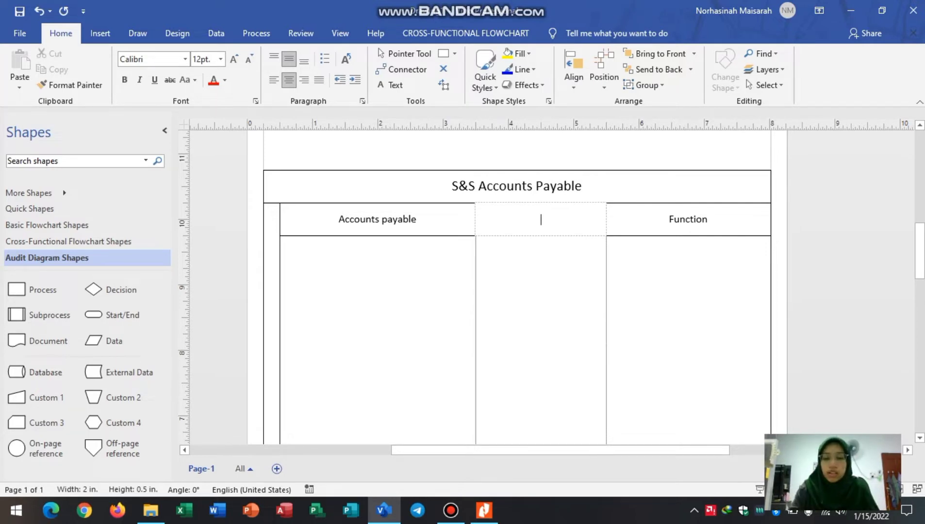
text(Co)
key(BackSpace)
text(o)
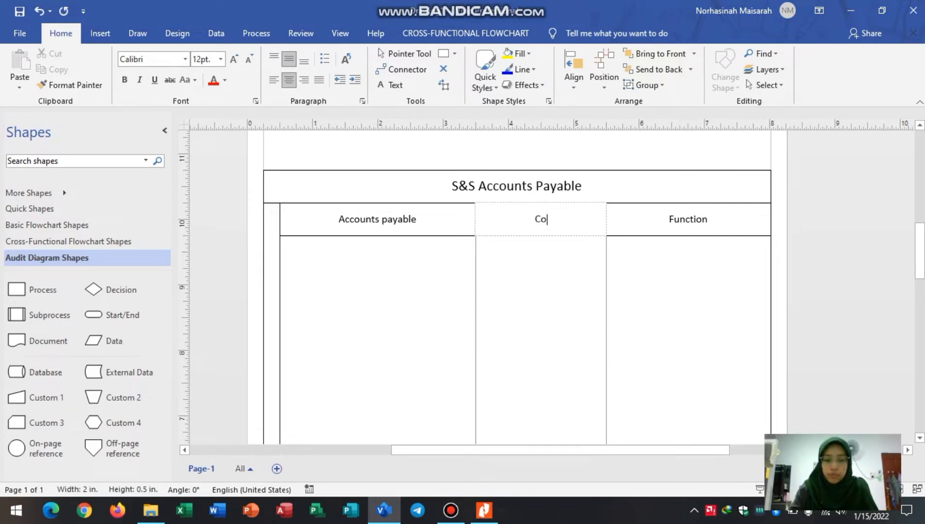
text(ntroller)
click(681, 311)
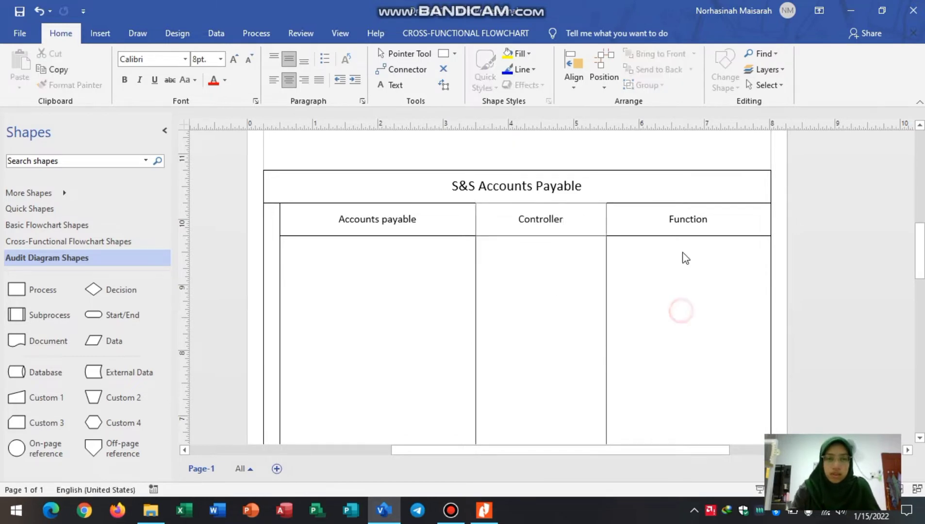
Rename the third swimlane heading "Owner/Manager"
click(693, 218)
click(693, 218)
double_click(694, 221)
key(Delete)
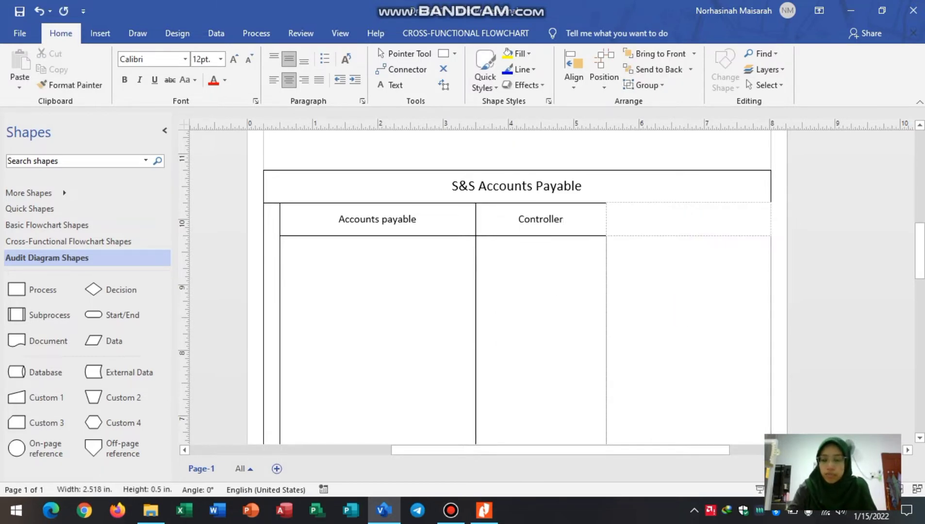
text(Owner/)
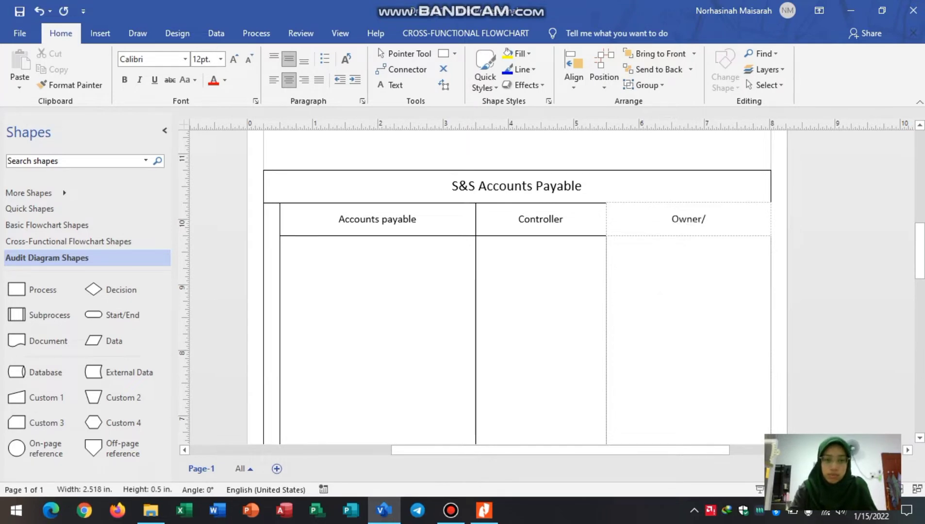
text(Manager)
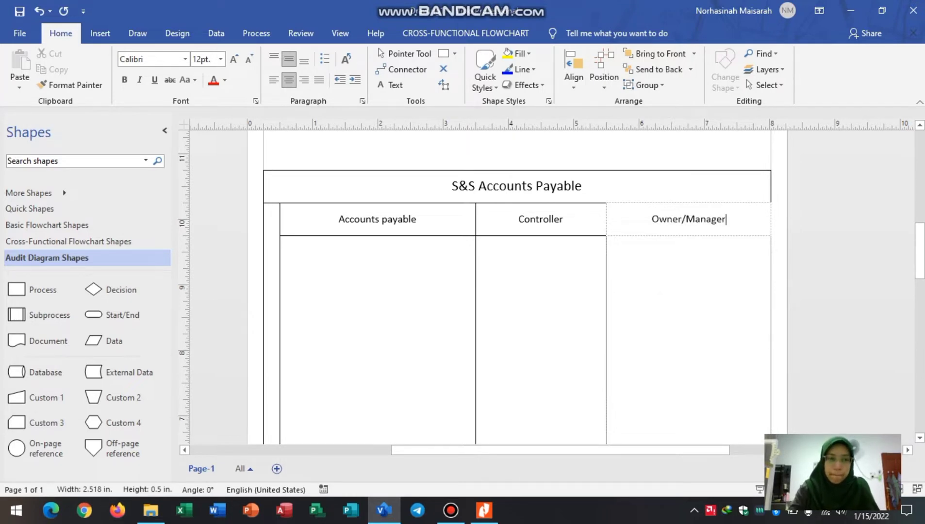
click(577, 309)
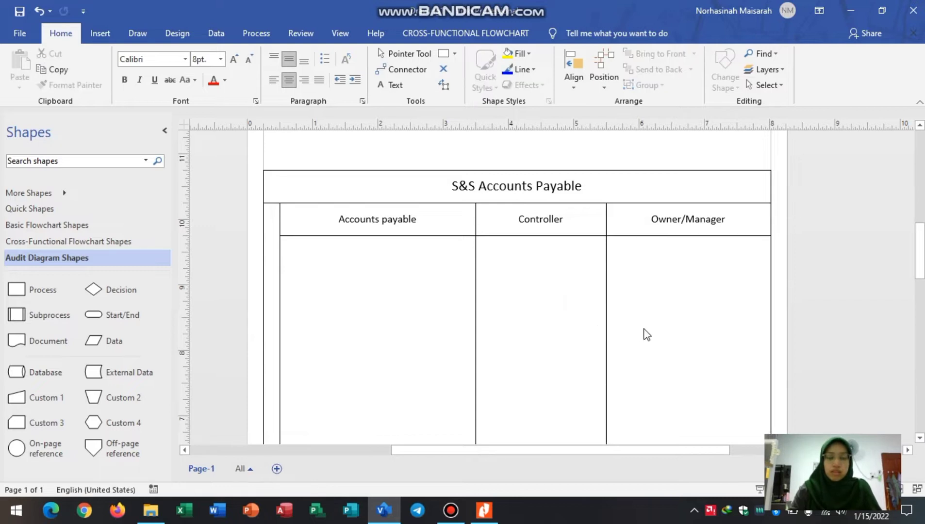
click(416, 312)
Check the case narrative in the assignment PDF for the start of the process, and return to the Visio flowchart
click(922, 244)
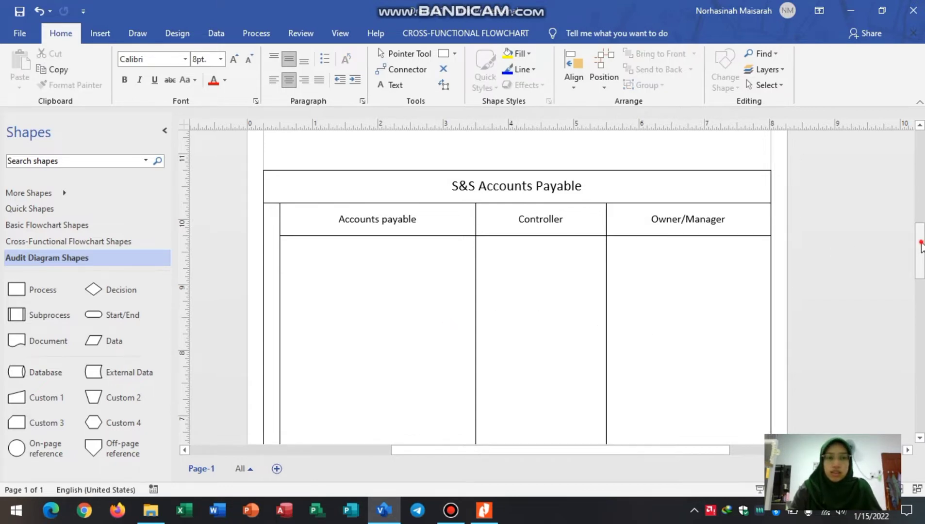
mouse_move(921, 244)
mouse_down()
mouse_move(922, 301)
mouse_move(921, 235)
mouse_move(921, 245)
mouse_up()
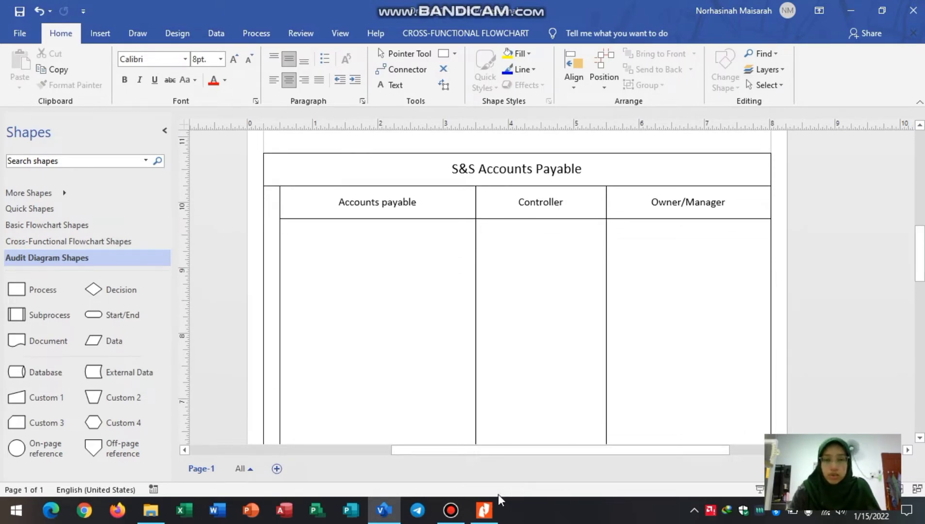
click(484, 511)
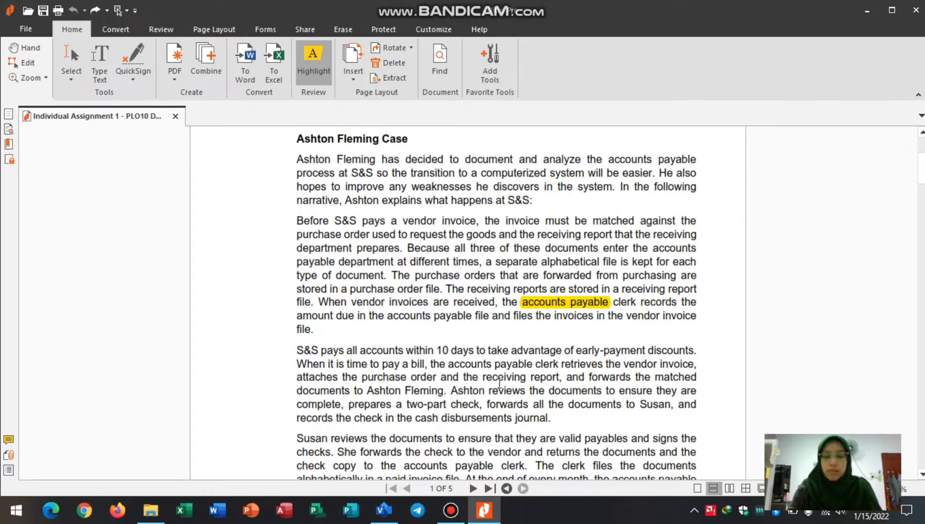
click(383, 510)
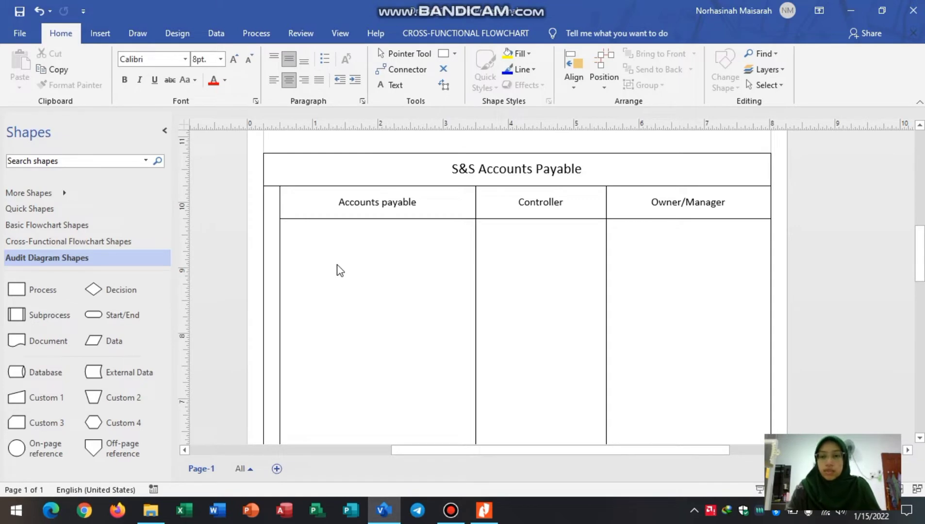
Add a Start/End shape at the top of the Accounts payable lane and shrink it to about 0.875 by 0.328 in
click(129, 316)
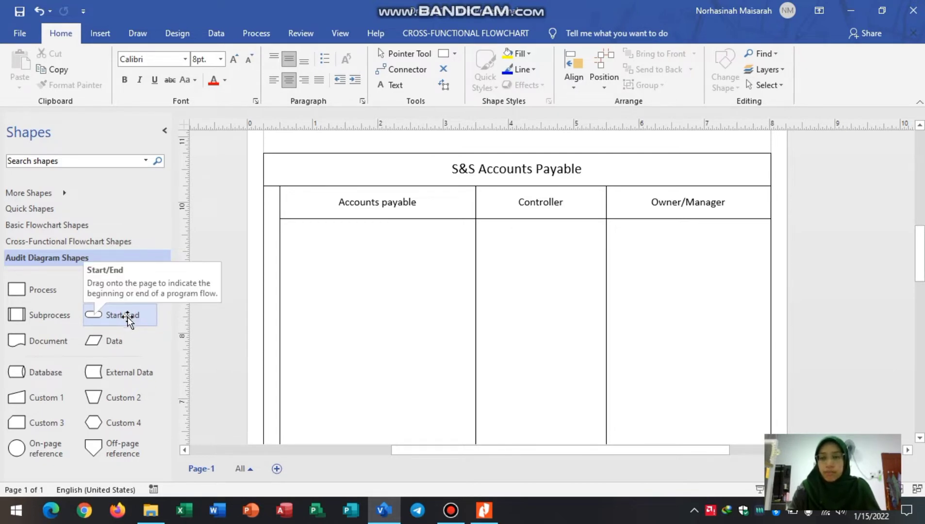
drag(128, 316, 313, 253)
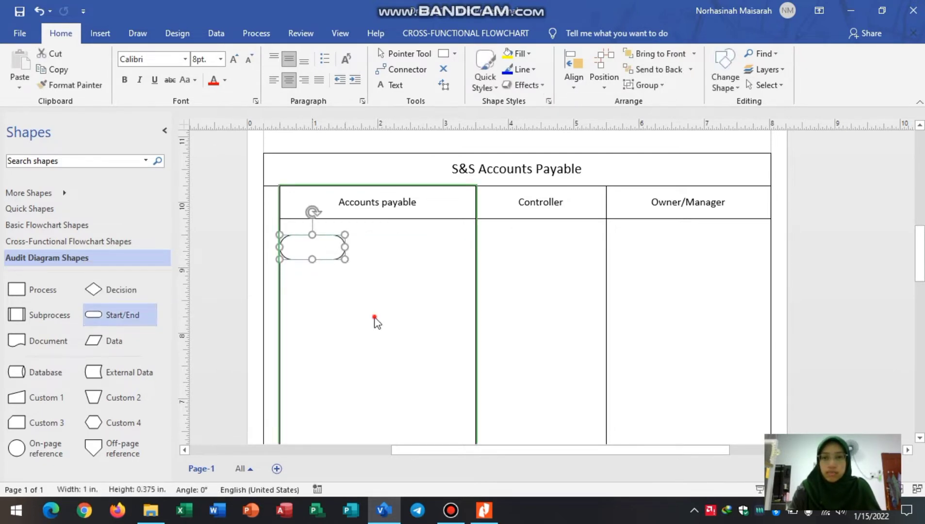
click(356, 314)
click(333, 252)
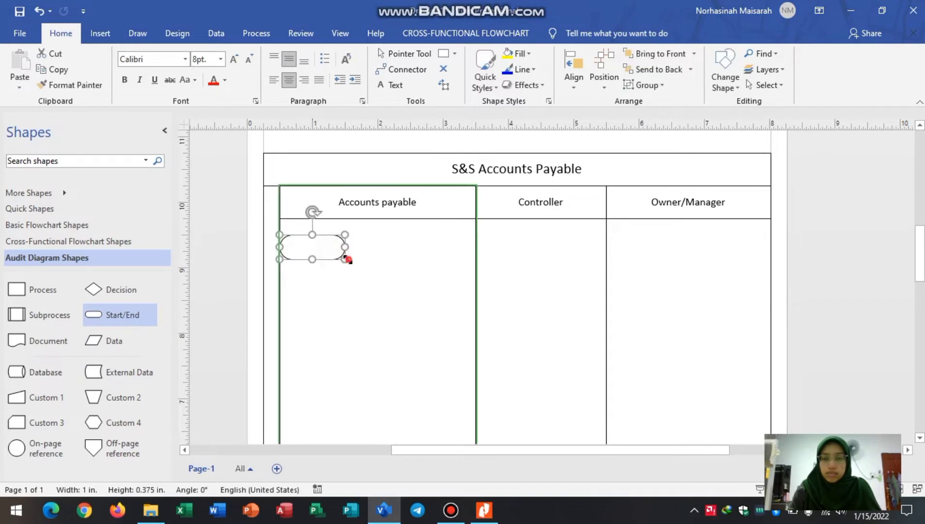
drag(345, 259, 337, 257)
click(358, 294)
click(308, 249)
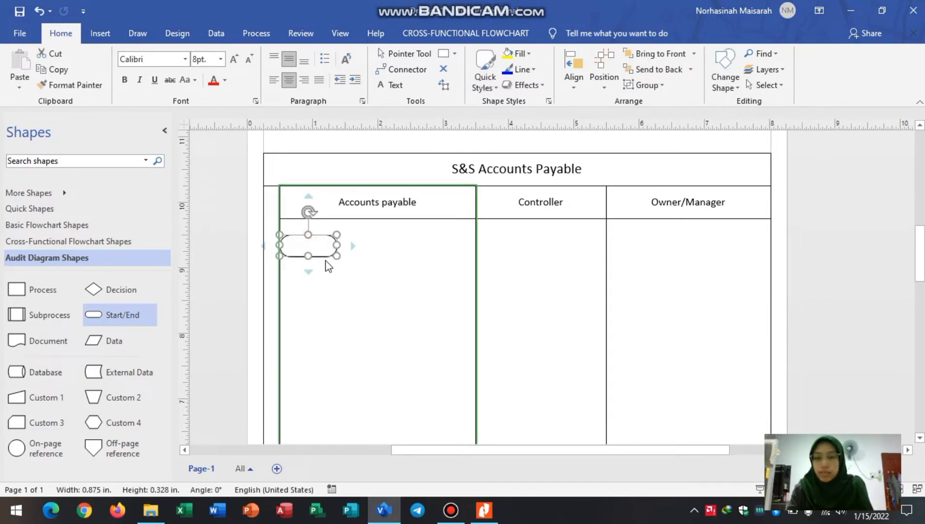
Label the Start/End shape at the top of the Accounts payable lane "From purchasing" on two lines
text(Fr)
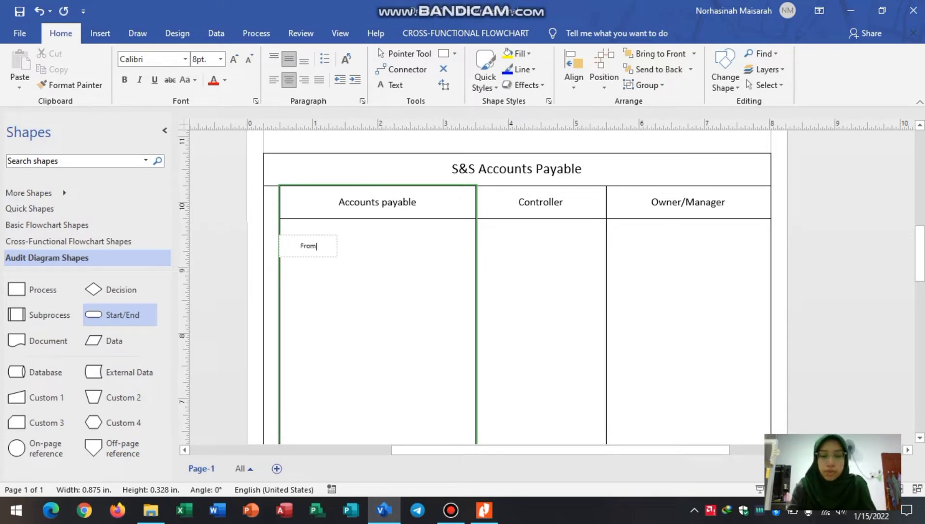
text(om)
key(Return)
text(purchasing)
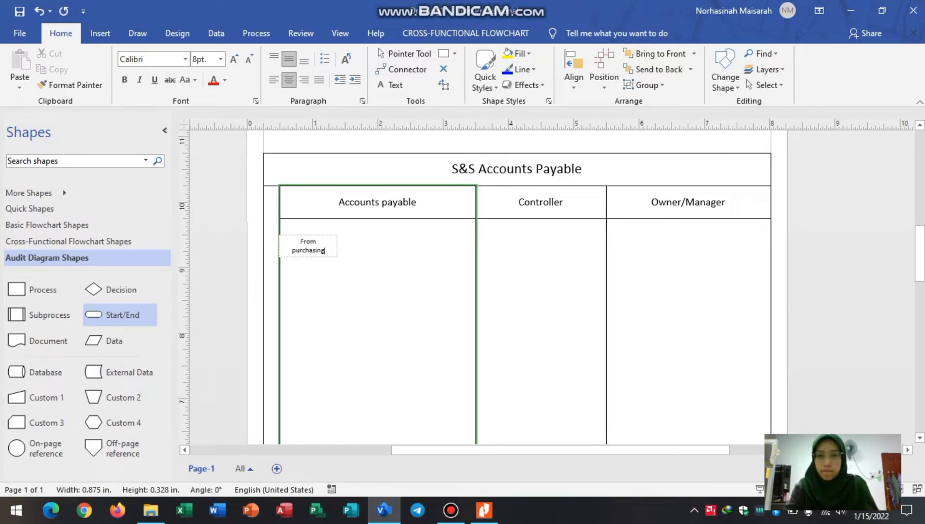
click(374, 306)
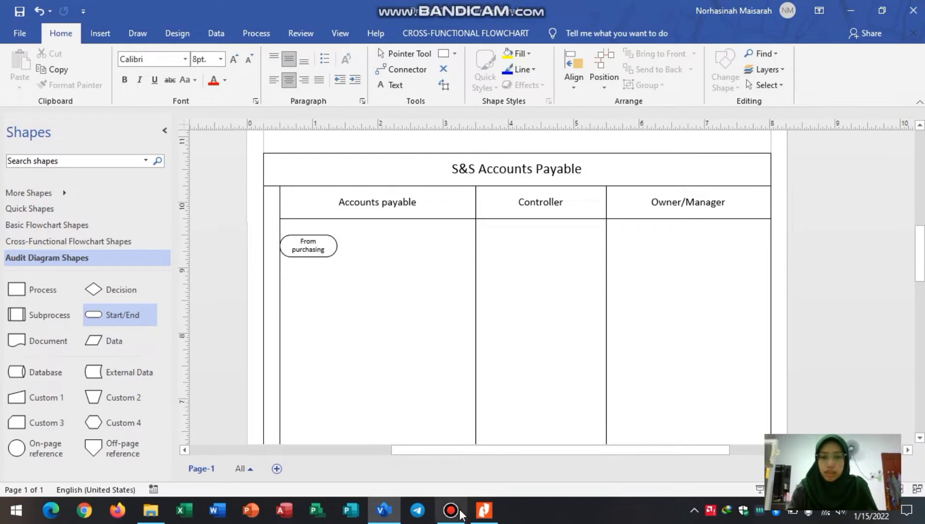
Highlight "purchase orders" in the assignment PDF's case narrative and return to the Visio flowchart
click(484, 510)
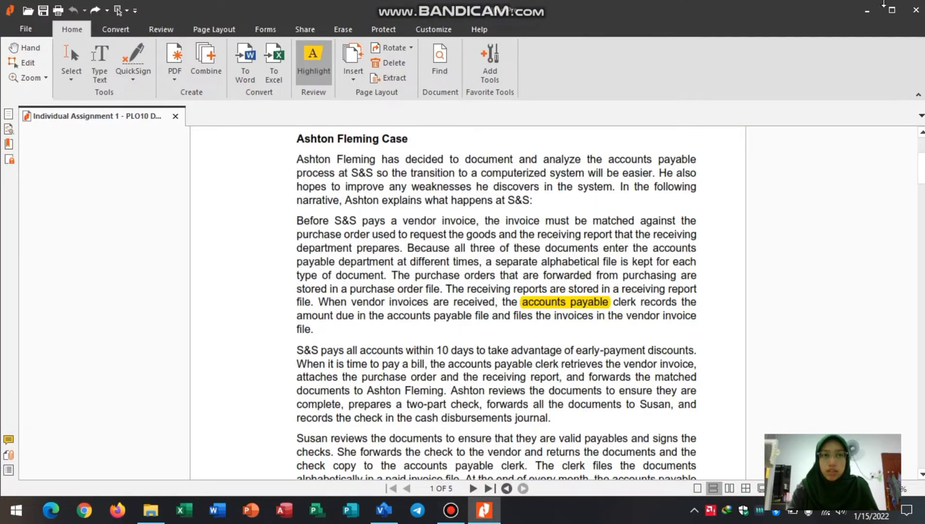
click(870, 11)
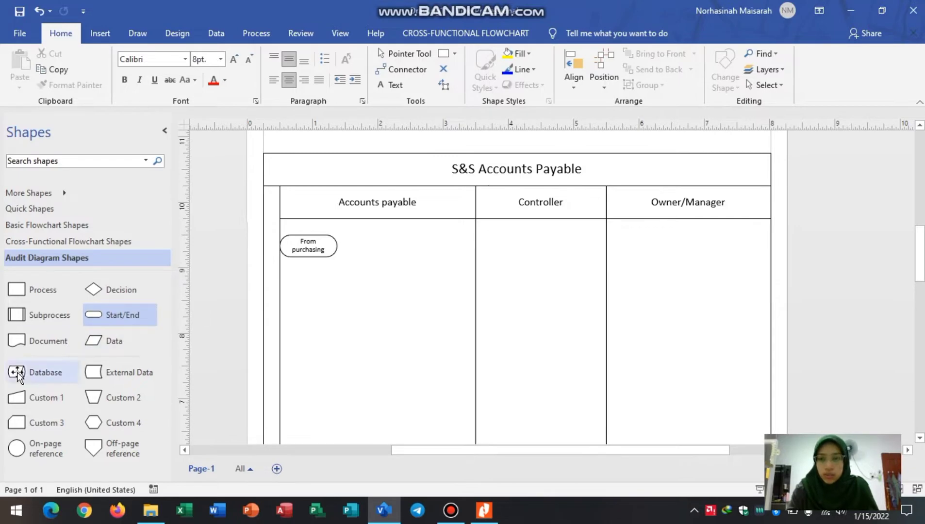
click(40, 343)
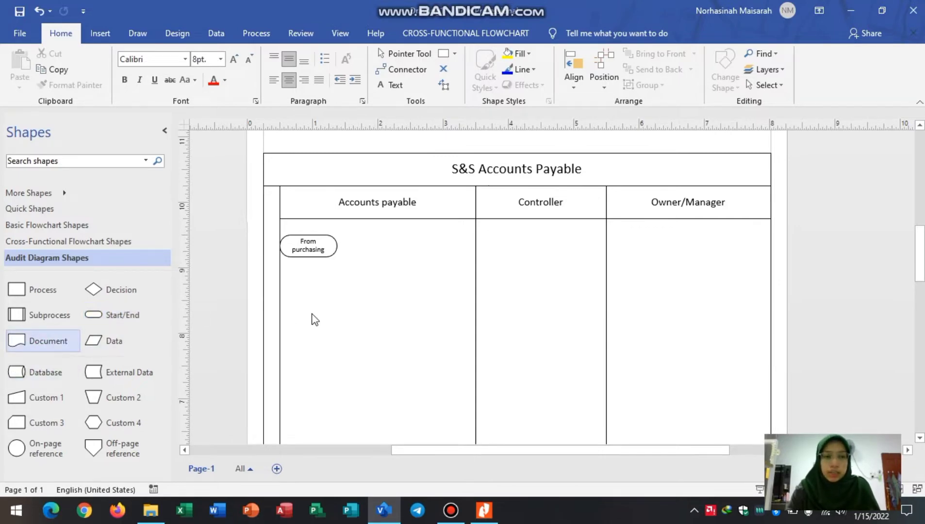
click(485, 511)
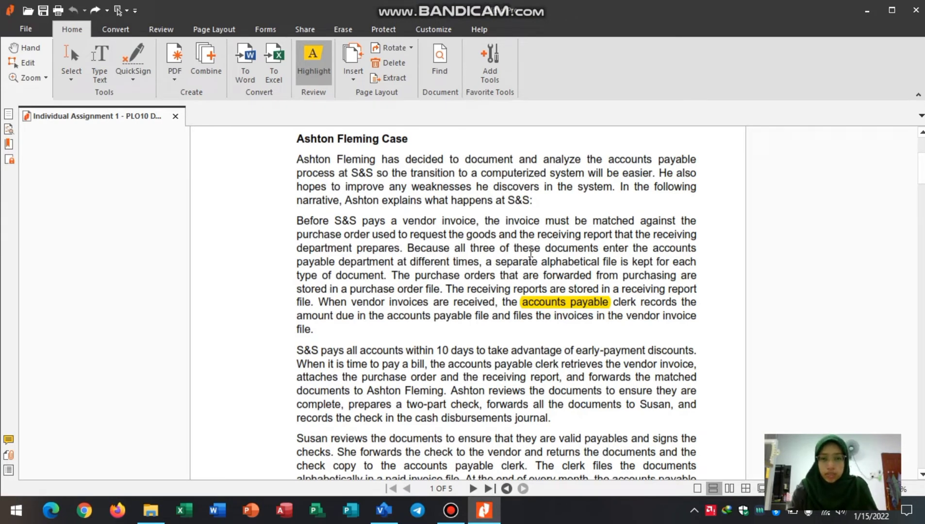
drag(416, 276, 496, 276)
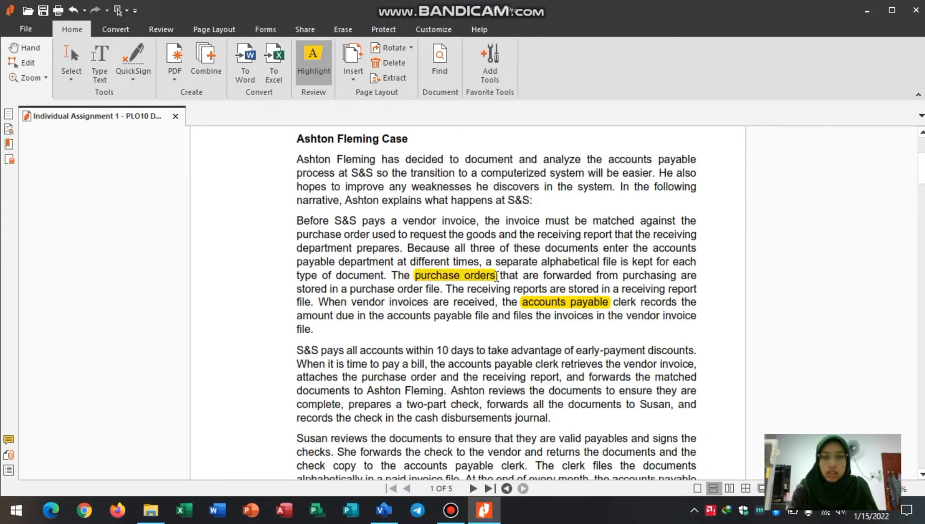
click(383, 510)
Add a connected Document shape below "From purchasing" and shrink it to about 0.688 by 0.516 in
click(313, 250)
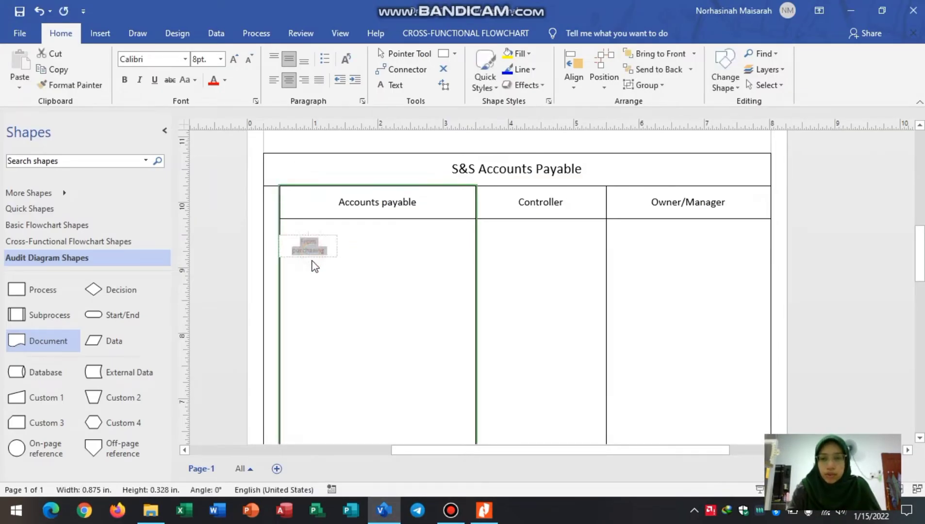
click(351, 279)
click(307, 248)
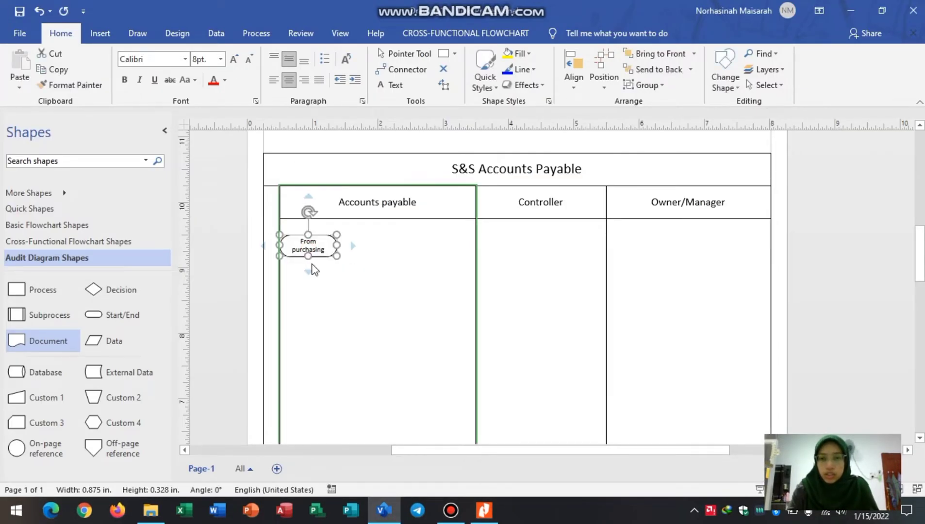
mouse_move(310, 270)
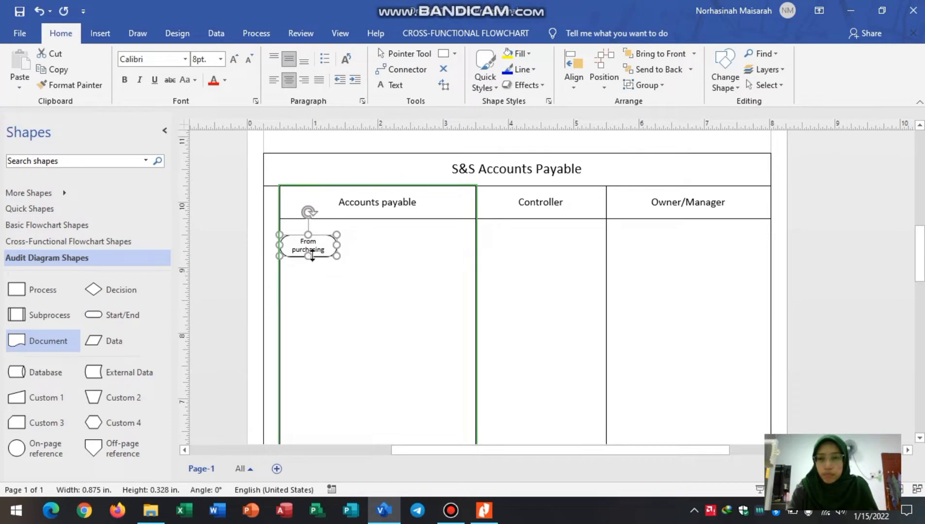
click(311, 270)
click(310, 270)
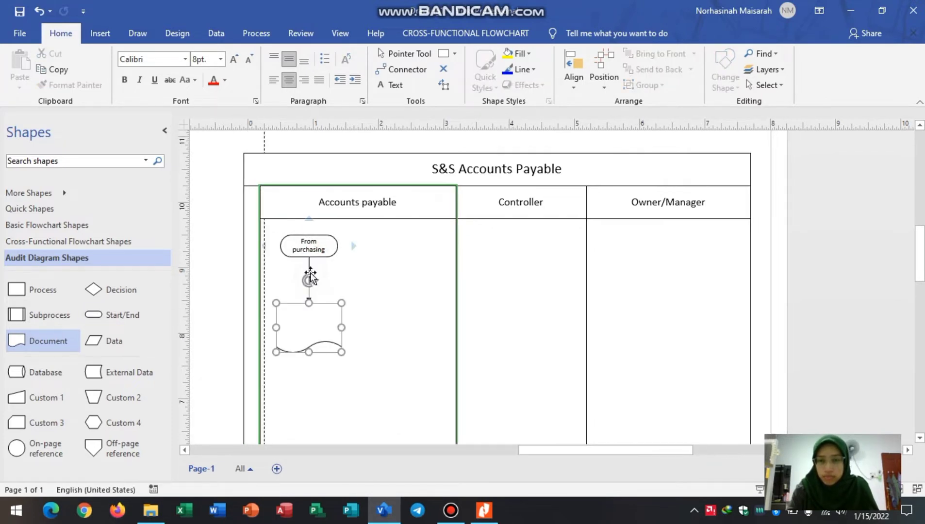
drag(341, 354, 321, 336)
click(371, 334)
Move the "From purchasing" shape and the Document shape into vertical alignment so their connector runs straight
click(311, 244)
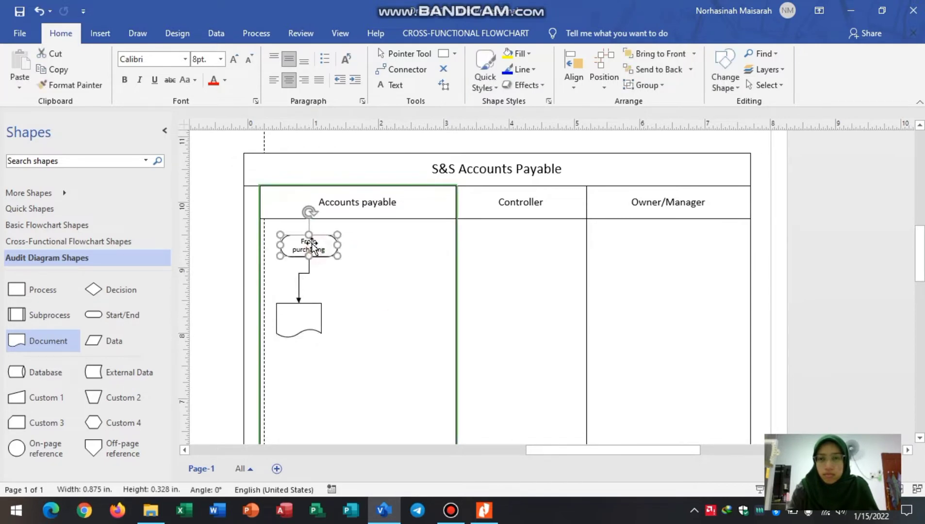
key(Escape)
drag(312, 252, 297, 245)
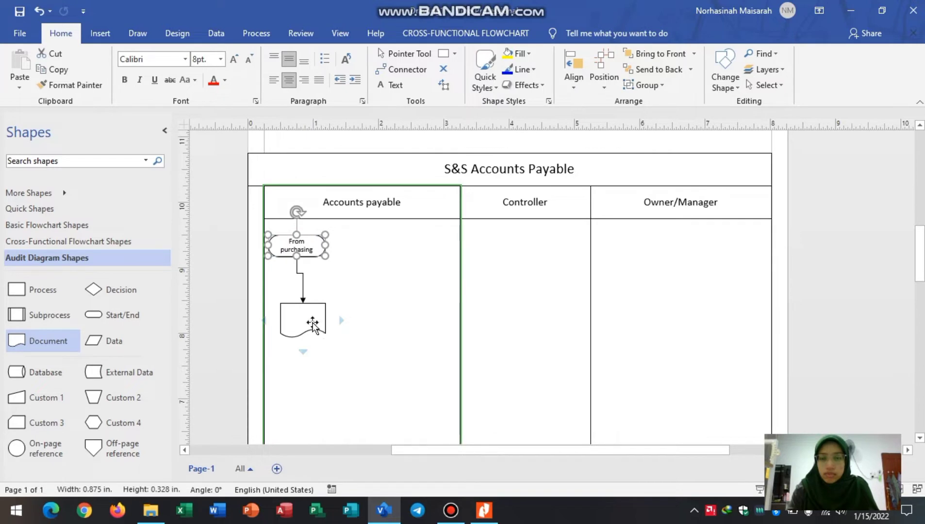
drag(312, 323, 302, 318)
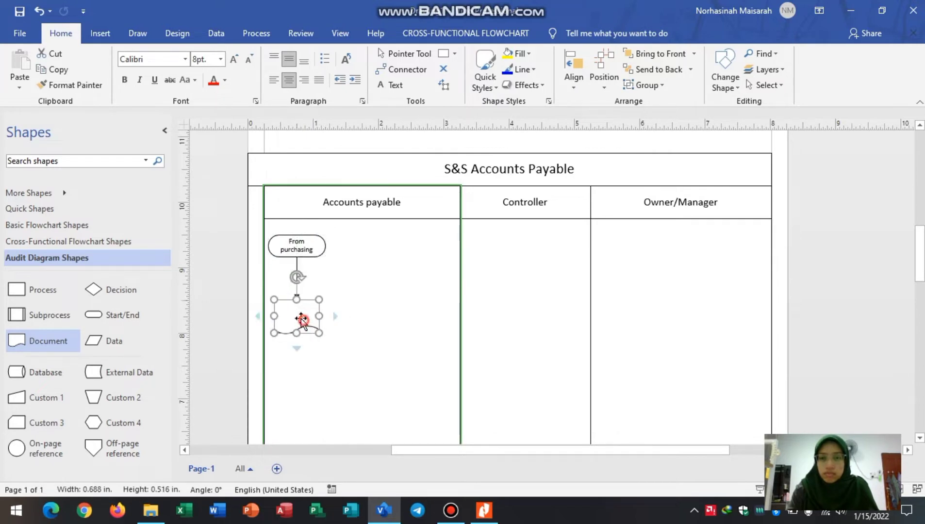
click(368, 392)
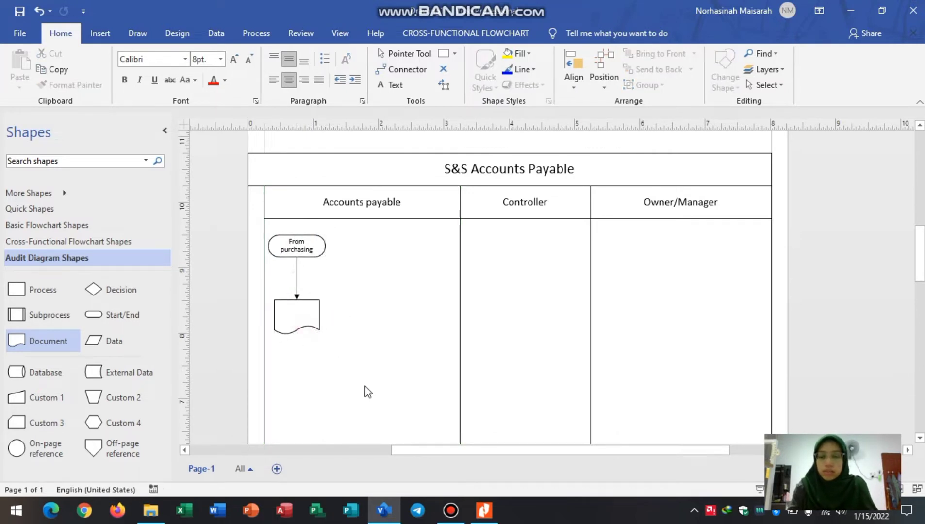
Label the Document shape below "From purchasing" as "Purchase order" on two lines
click(306, 316)
text(P)
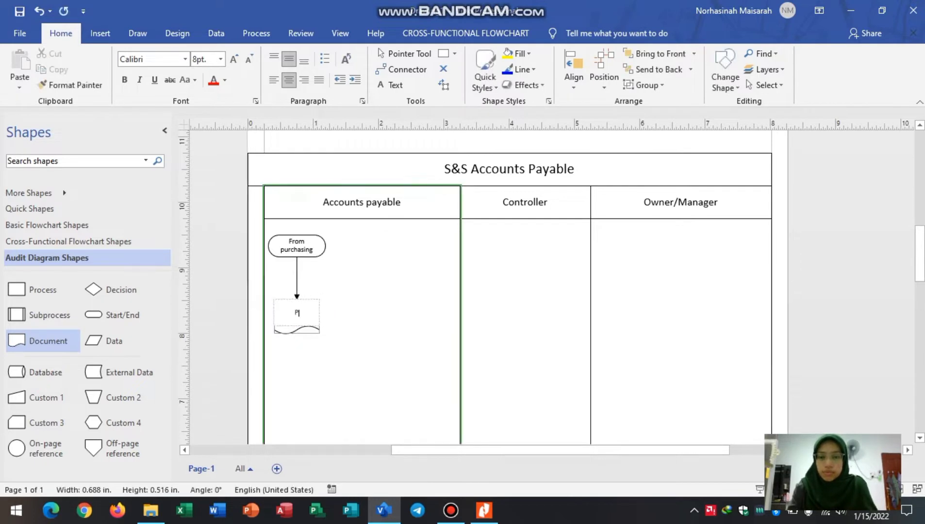
text(urchase)
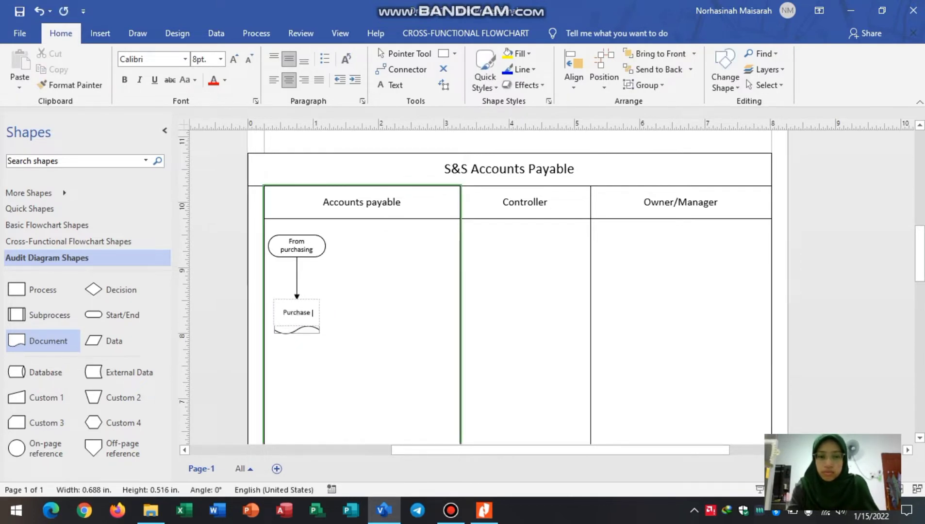
key(Return)
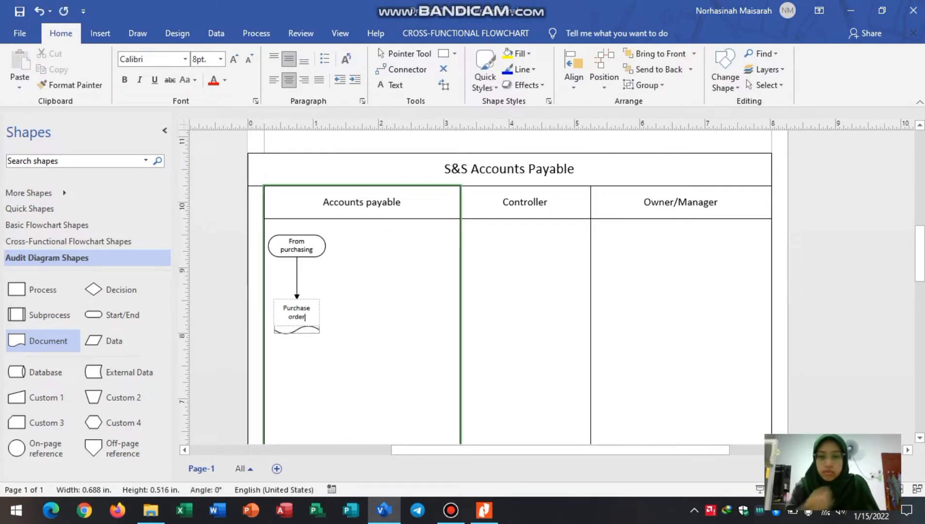
click(393, 333)
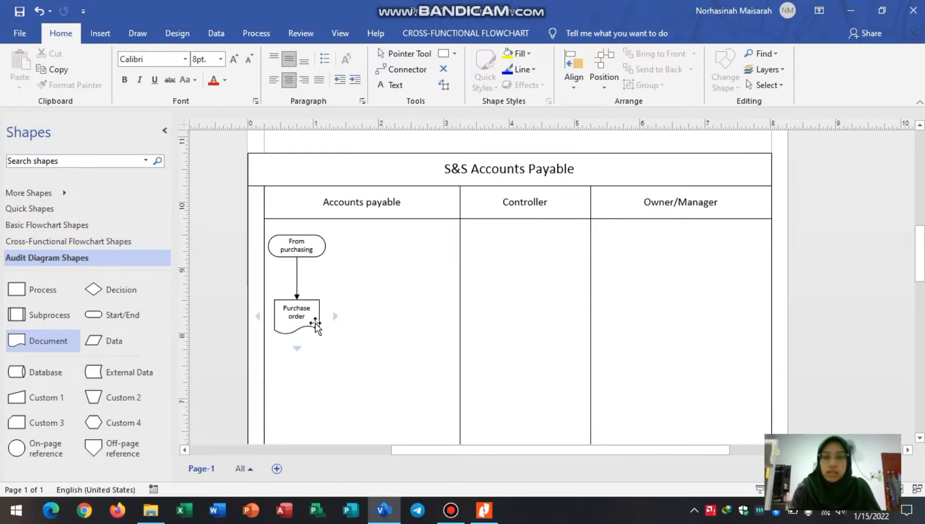
Check the case narrative in the PDF, and add a connected Manual file shape below the "Purchase order" document in Visio
click(484, 510)
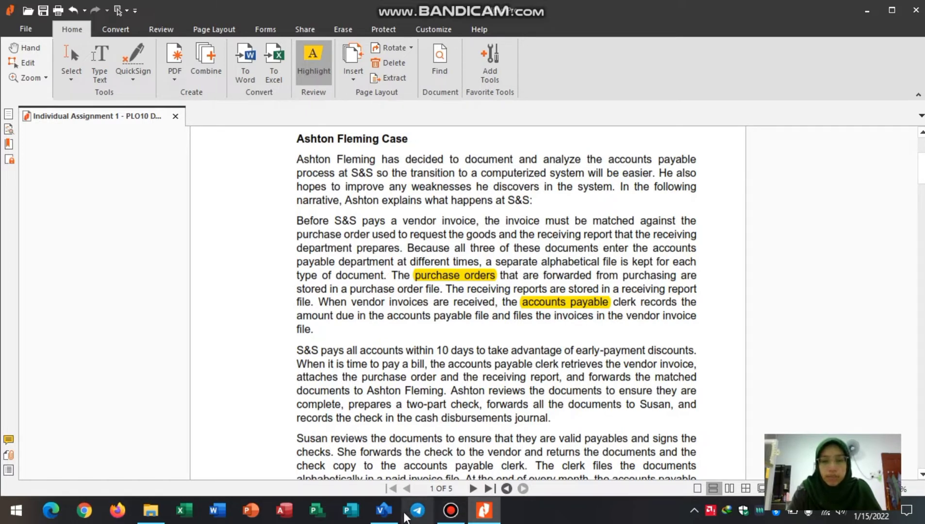
click(384, 510)
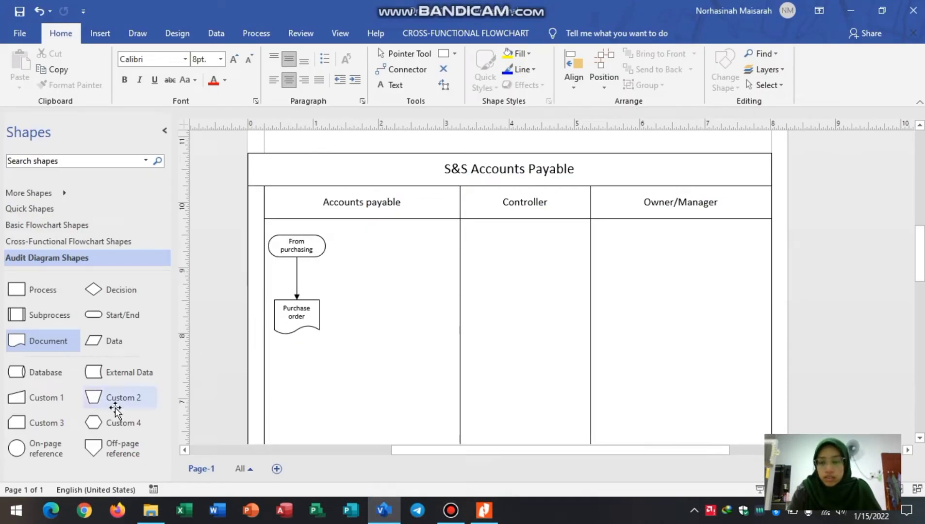
click(52, 240)
click(44, 257)
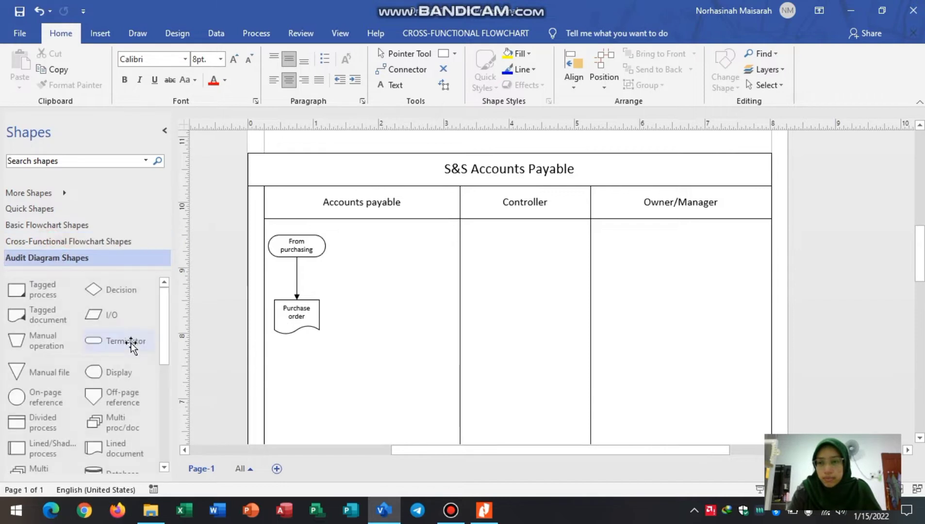
mouse_move(165, 313)
mouse_down()
mouse_move(171, 339)
mouse_move(169, 328)
mouse_up()
click(295, 320)
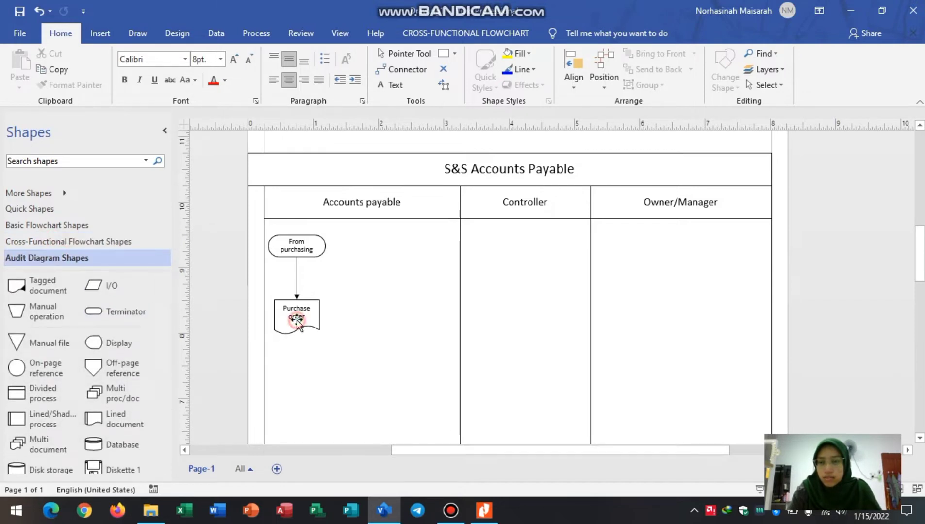
click(36, 344)
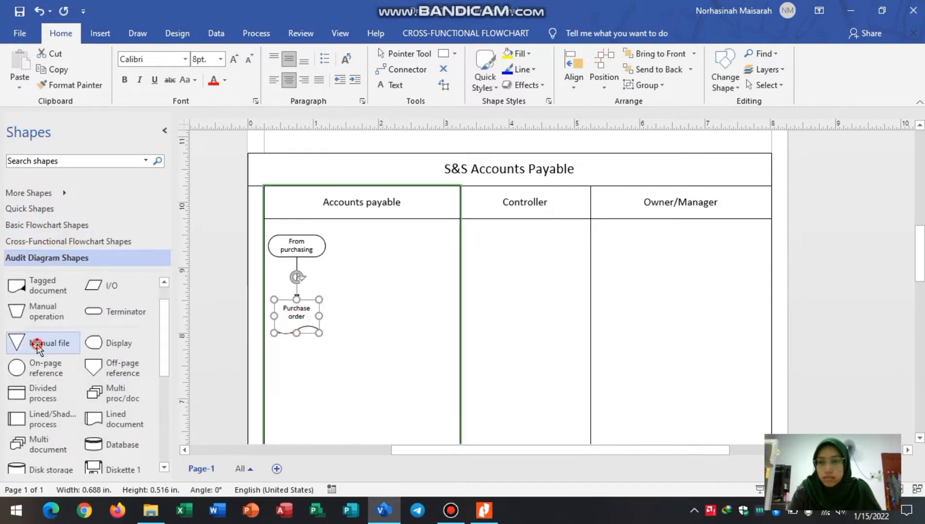
click(297, 346)
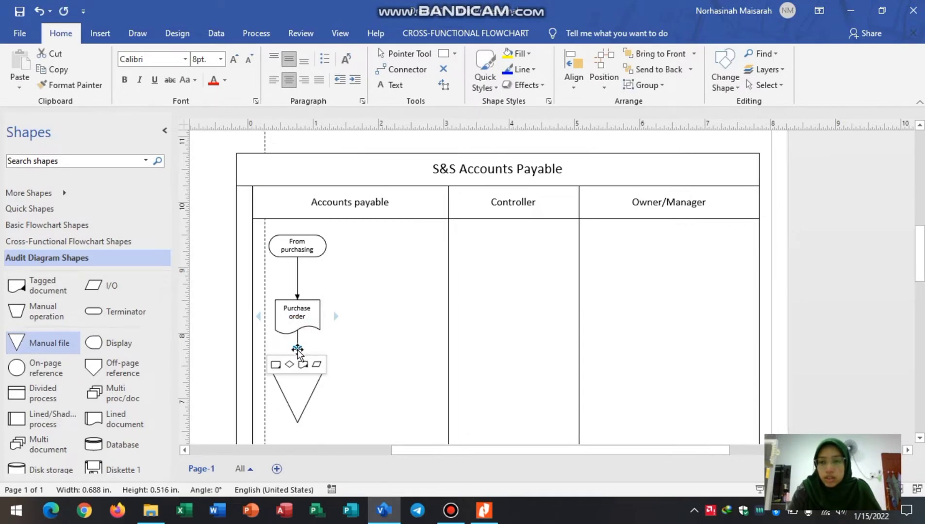
Shrink the Manual file triangle to about 0.406 by 0.406 in and keep it centred under the "Purchase order" document
click(309, 406)
click(300, 404)
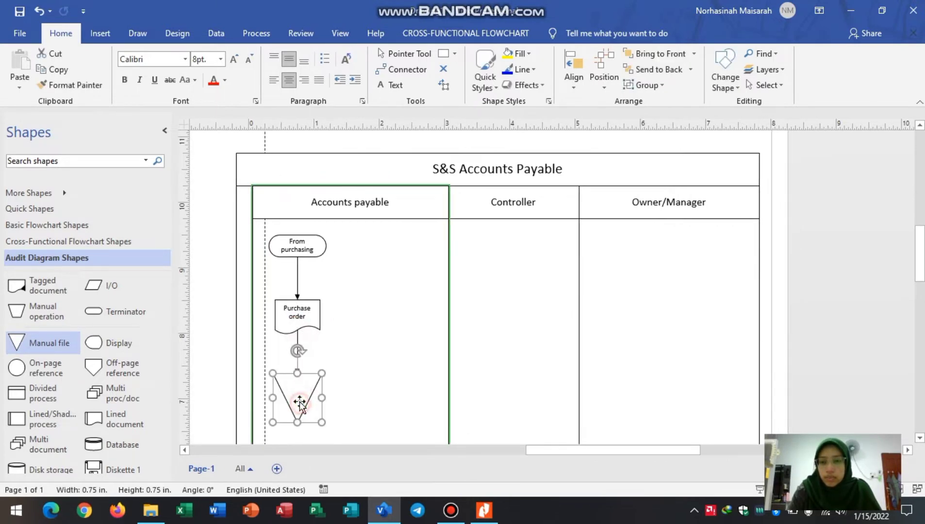
click(328, 425)
click(308, 414)
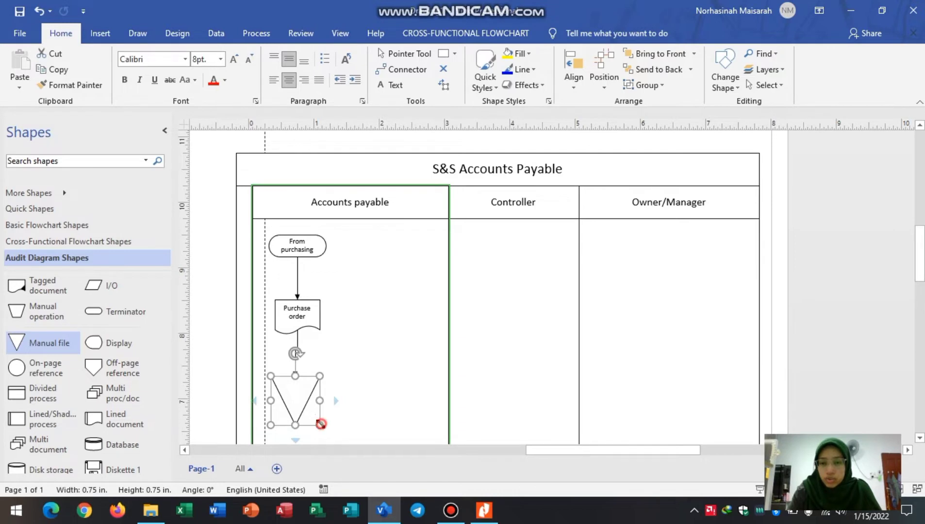
drag(320, 424, 296, 385)
click(365, 384)
Label the Manual file triangle below the "Purchase order" document "A"
click(300, 384)
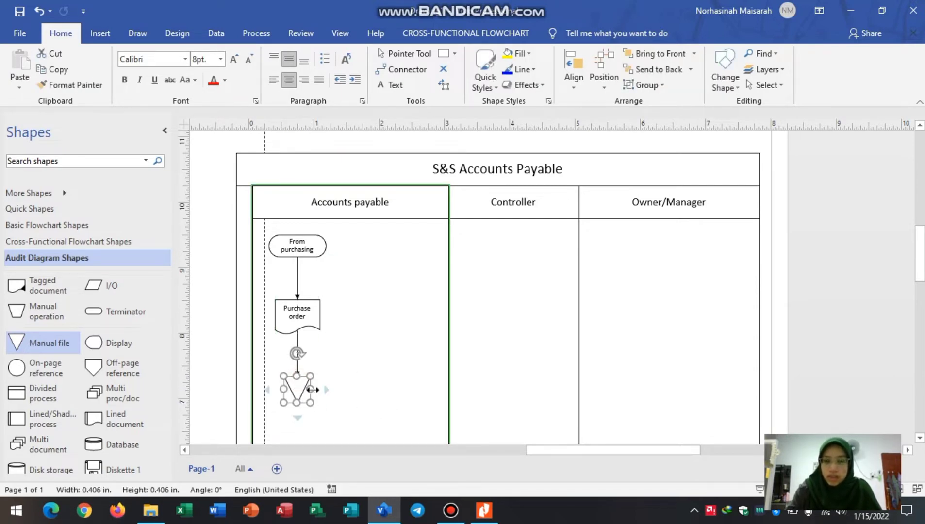
text(A)
click(387, 374)
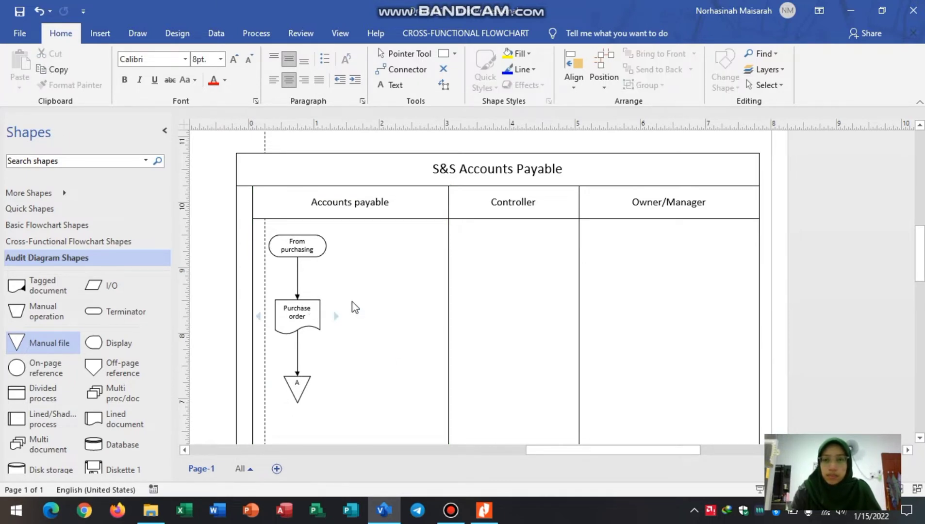
click(369, 378)
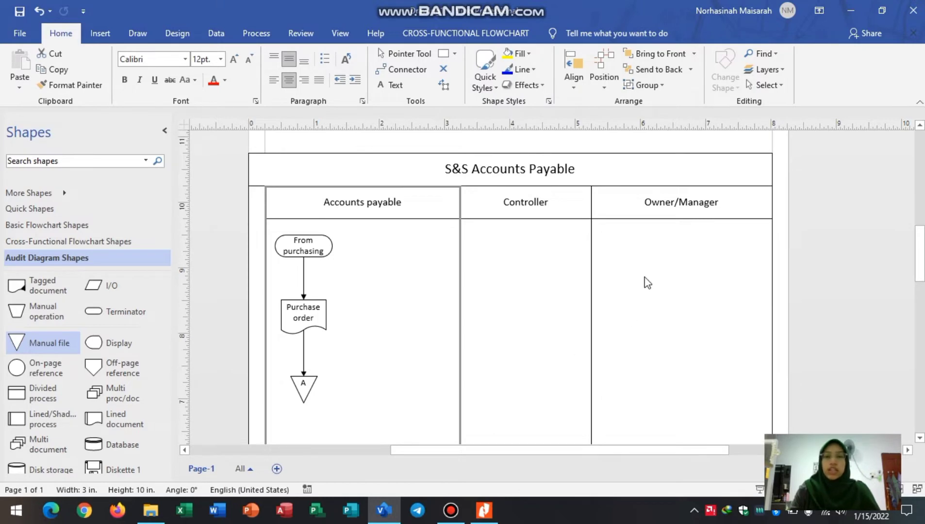
Highlight "receiving report that the receiving department prepares." in the assignment PDF and return to the Visio flowchart
click(484, 510)
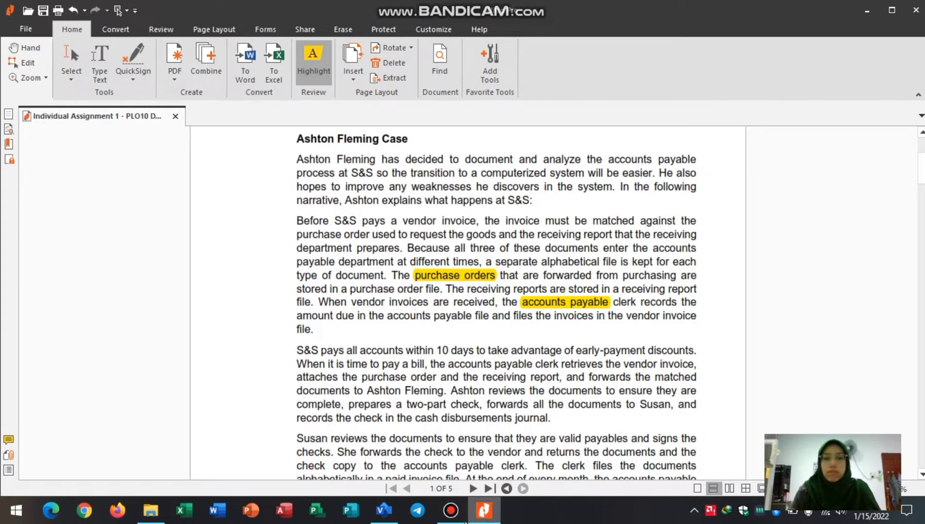
click(384, 509)
click(484, 510)
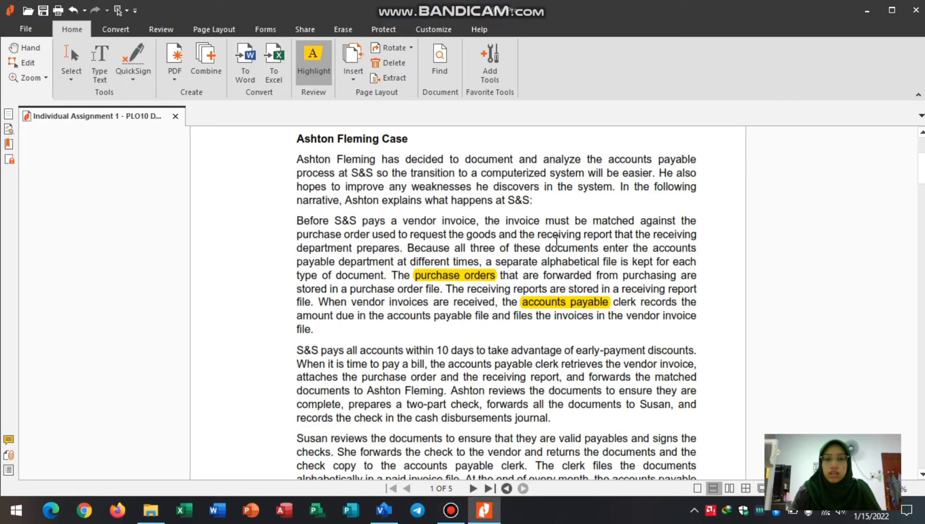
drag(537, 235, 403, 248)
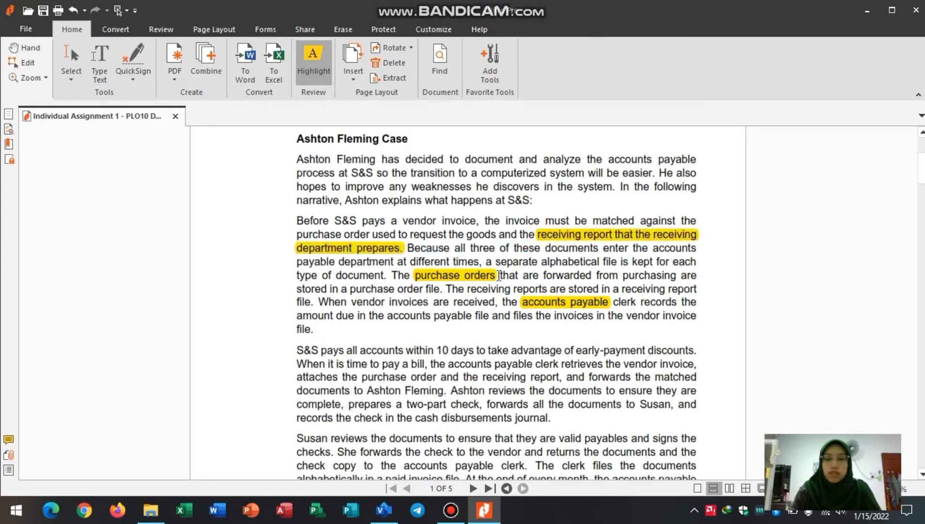
click(383, 509)
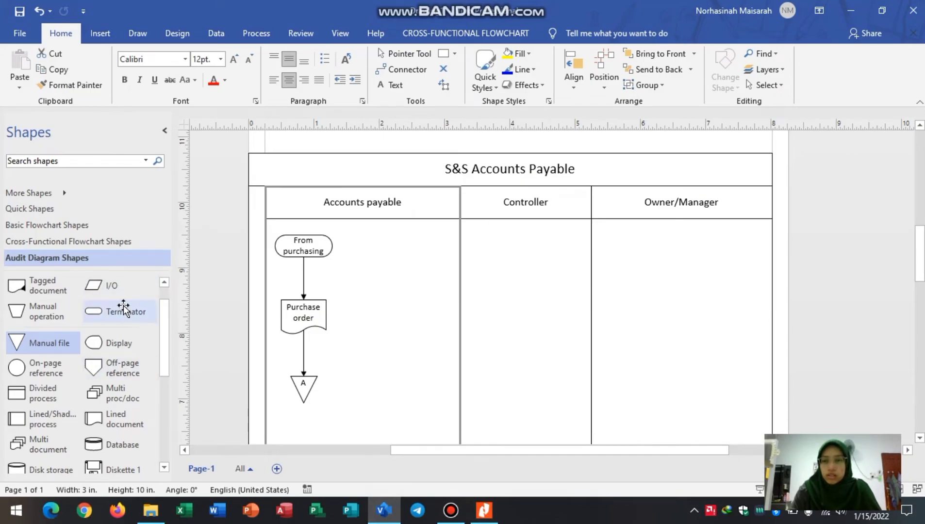
Add a second Start/End shape from the basic flowchart shapes beside "From purchasing" in the Accounts payable lane, matching its size
click(92, 241)
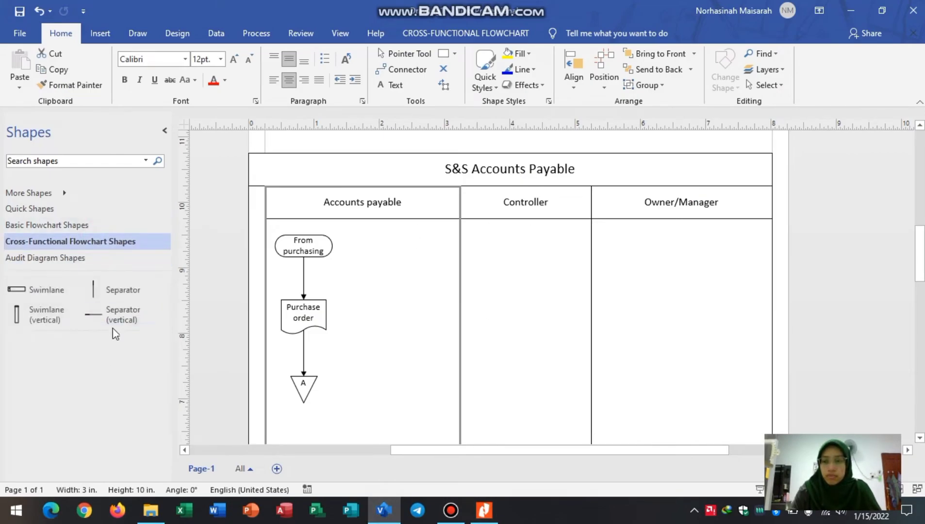
click(115, 228)
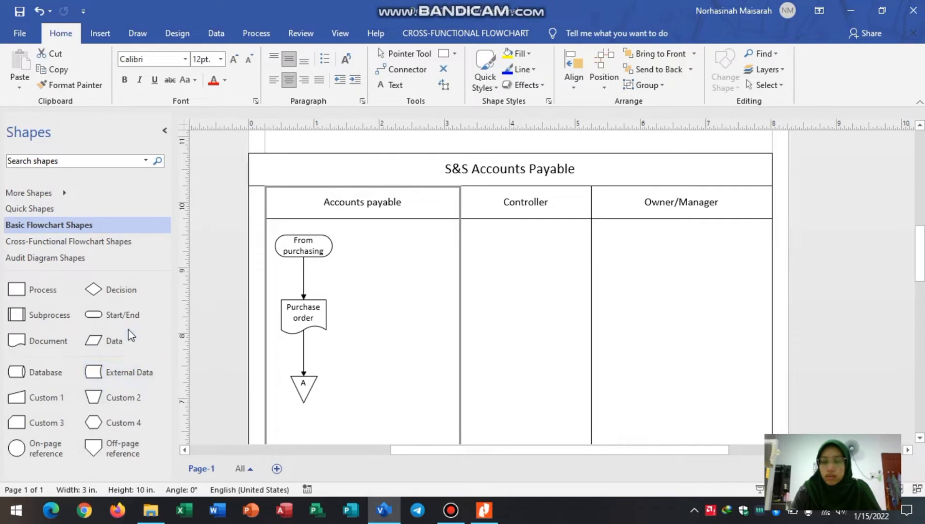
drag(118, 318, 396, 256)
click(382, 300)
click(397, 247)
click(391, 298)
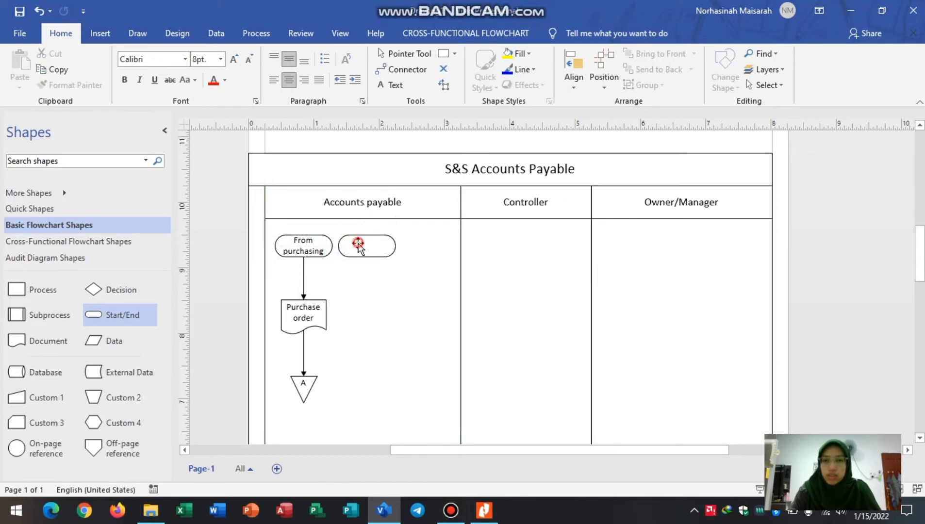